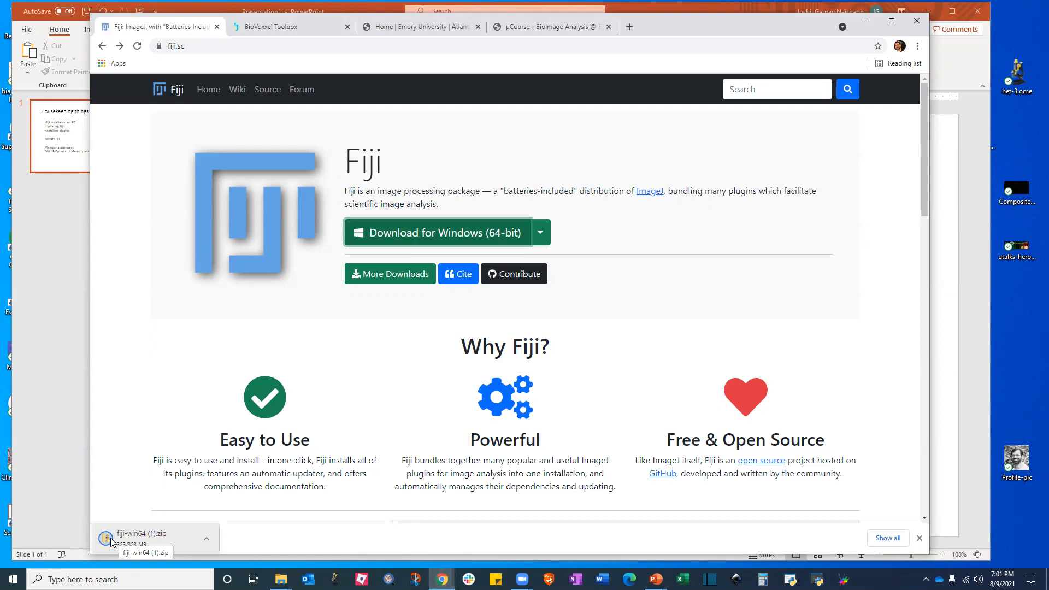
# - Open the downloaded fiji-win64 (1).zip and extract all its files to the default folder in Downloads
pyautogui.click(111, 542)
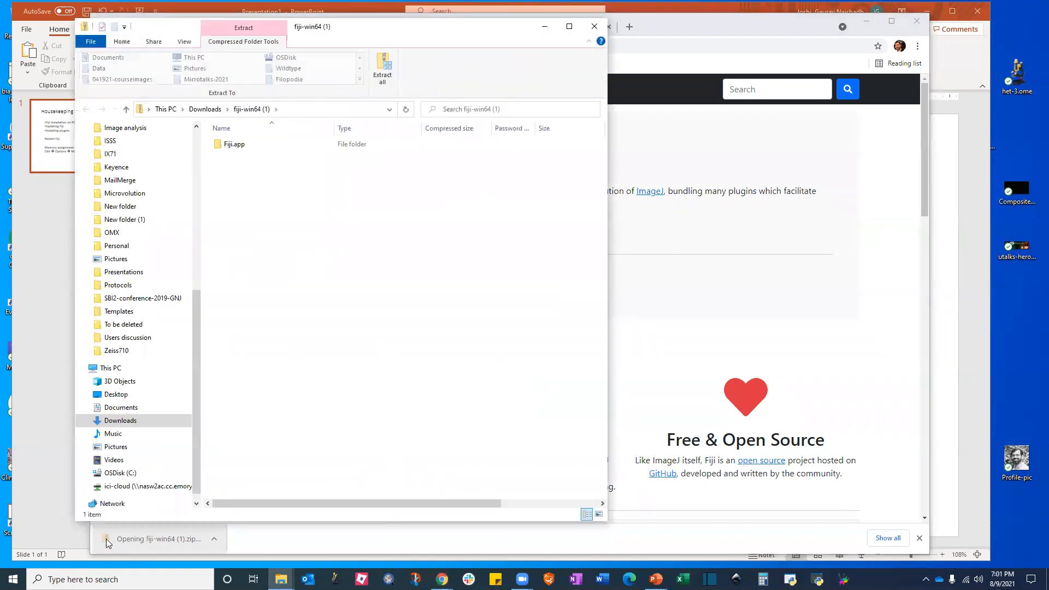
pyautogui.doubleClick(234, 145)
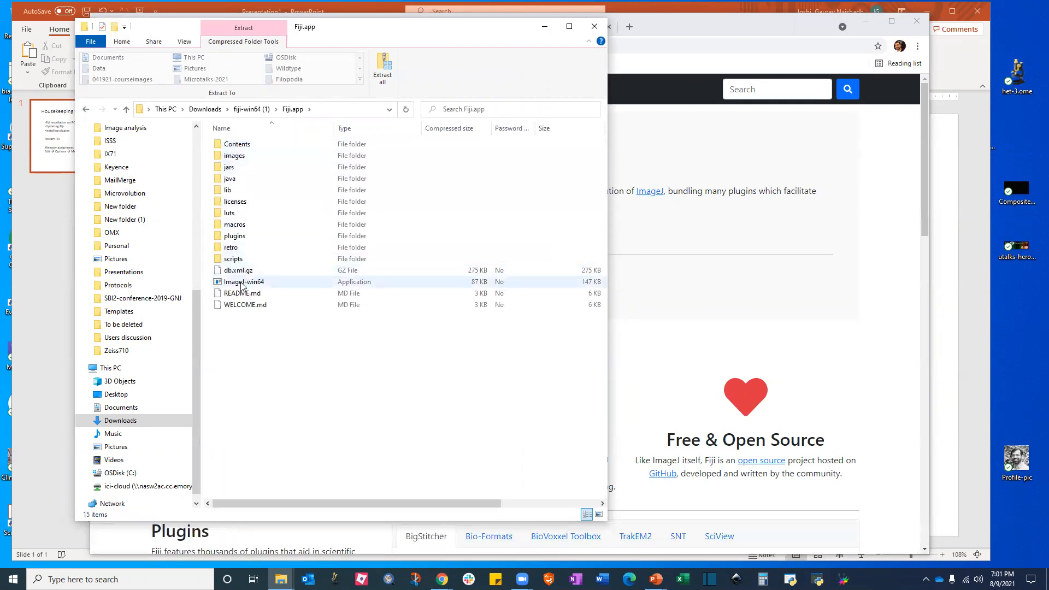
pyautogui.click(242, 285)
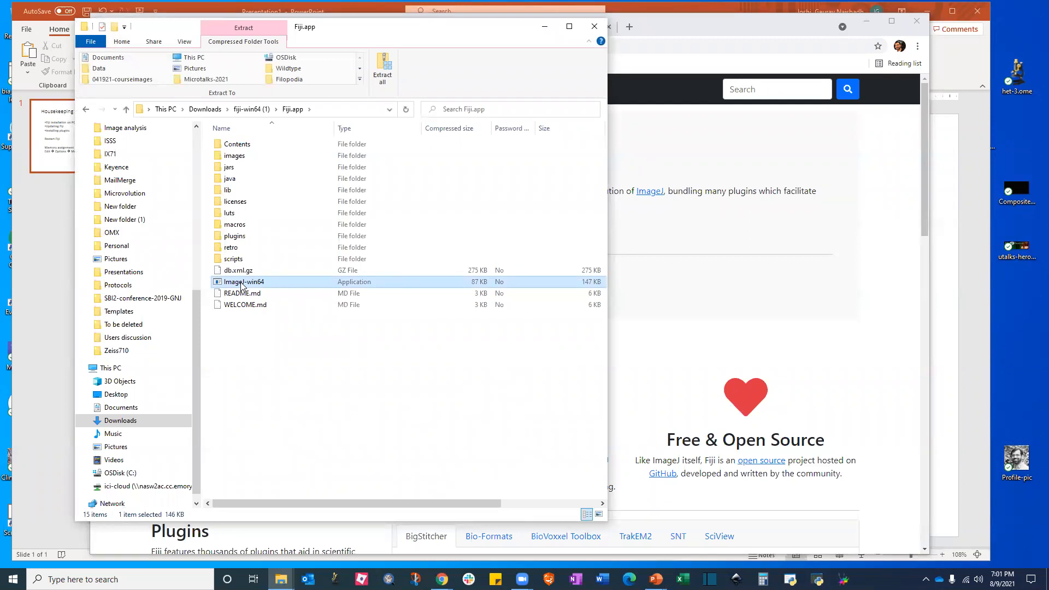
pyautogui.doubleClick(242, 284)
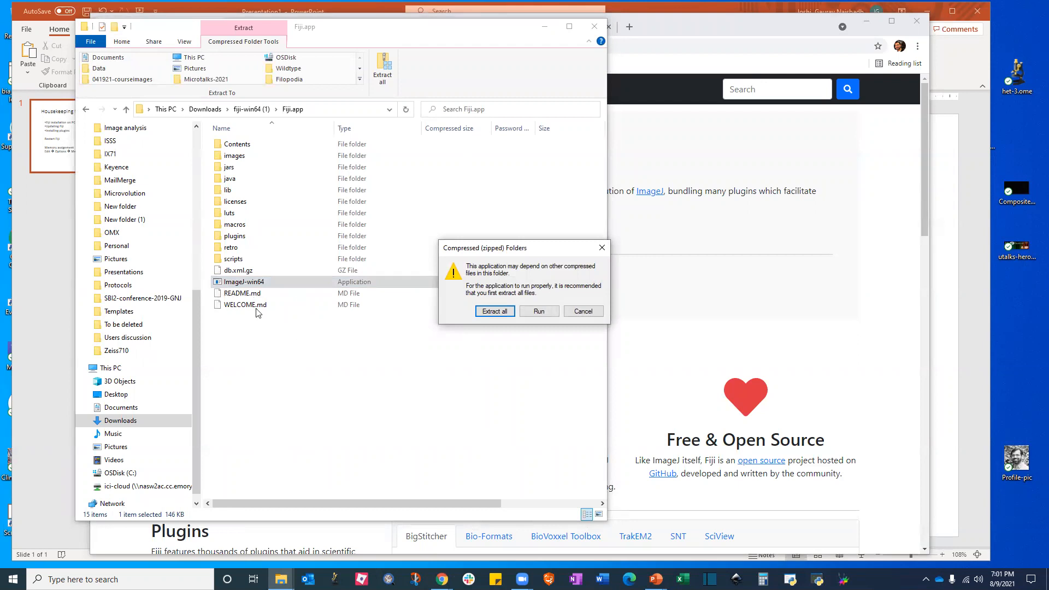
pyautogui.click(490, 312)
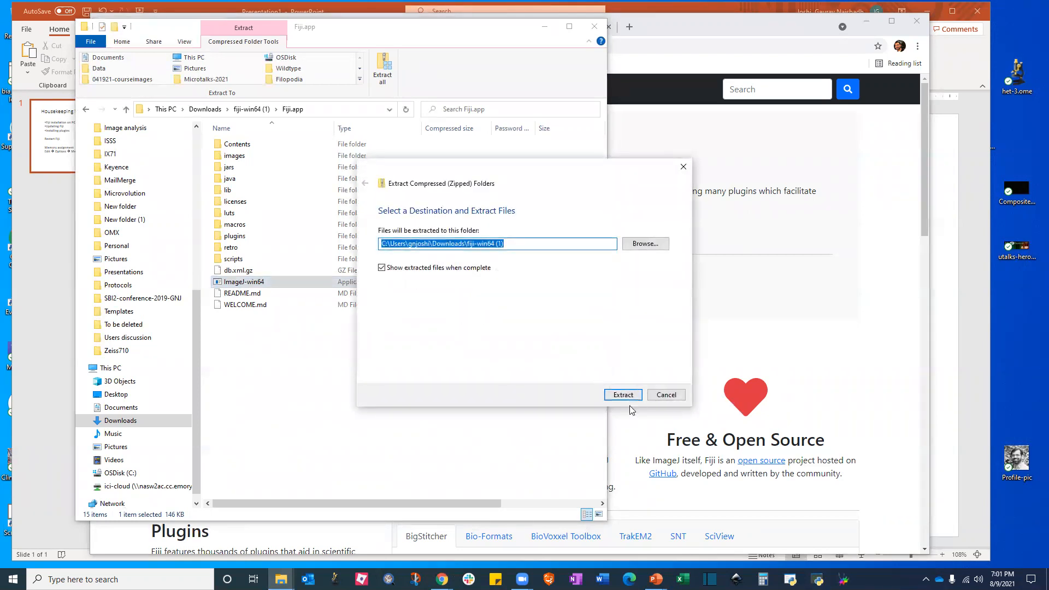
pyautogui.click(620, 395)
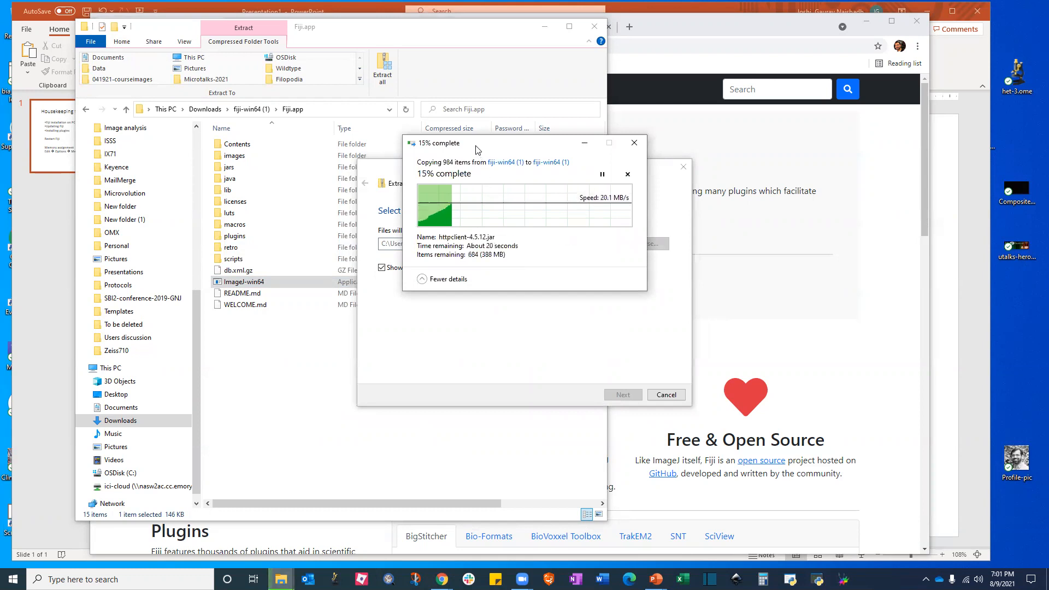
pyautogui.moveTo(453, 144); pyautogui.dragTo(751, 146)
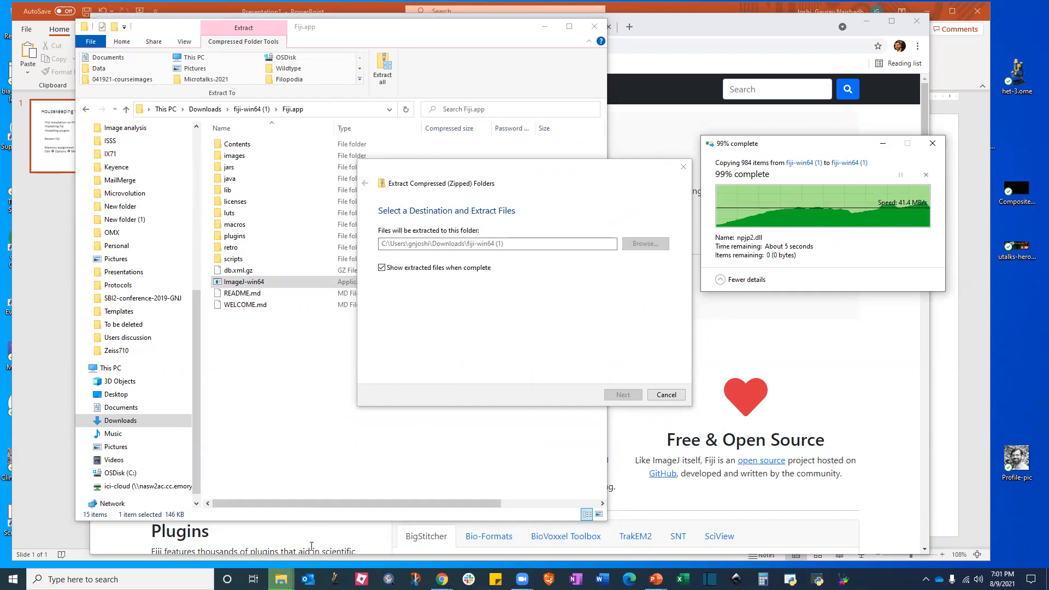
# - Inspect the Fiji.app folder inside the extracted fiji-win64 (1) folder, then return to its parent and place the two file windows side by side
pyautogui.moveTo(281, 580)
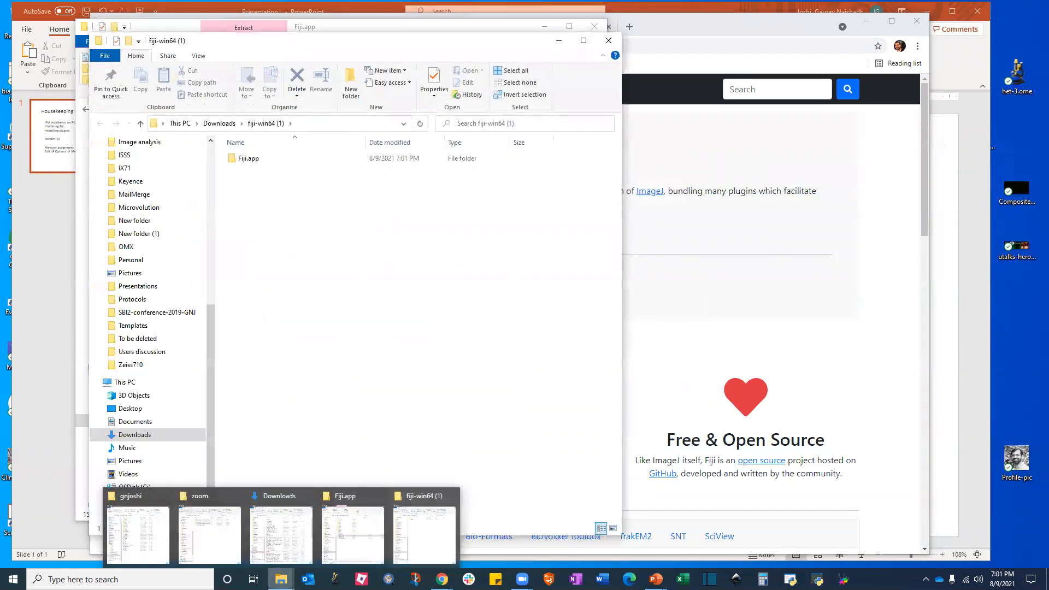
pyautogui.click(442, 548)
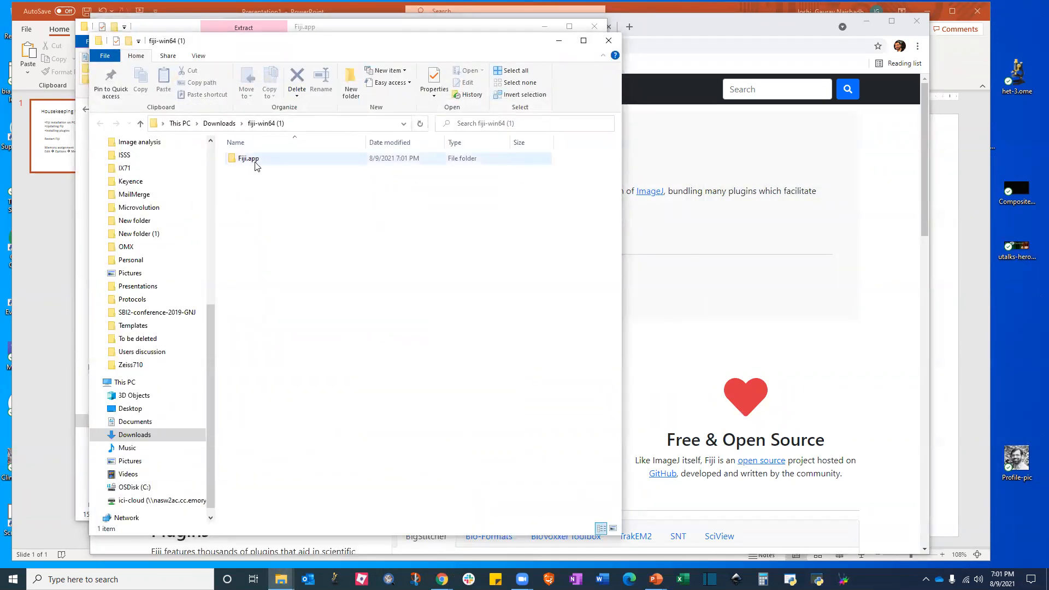
pyautogui.doubleClick(249, 159)
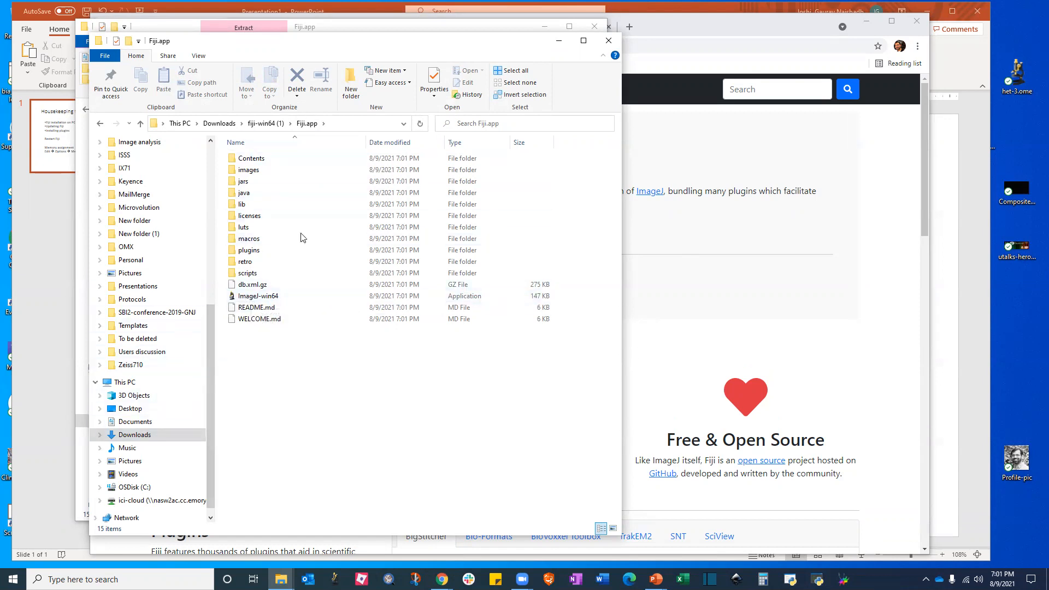
pyautogui.click(261, 126)
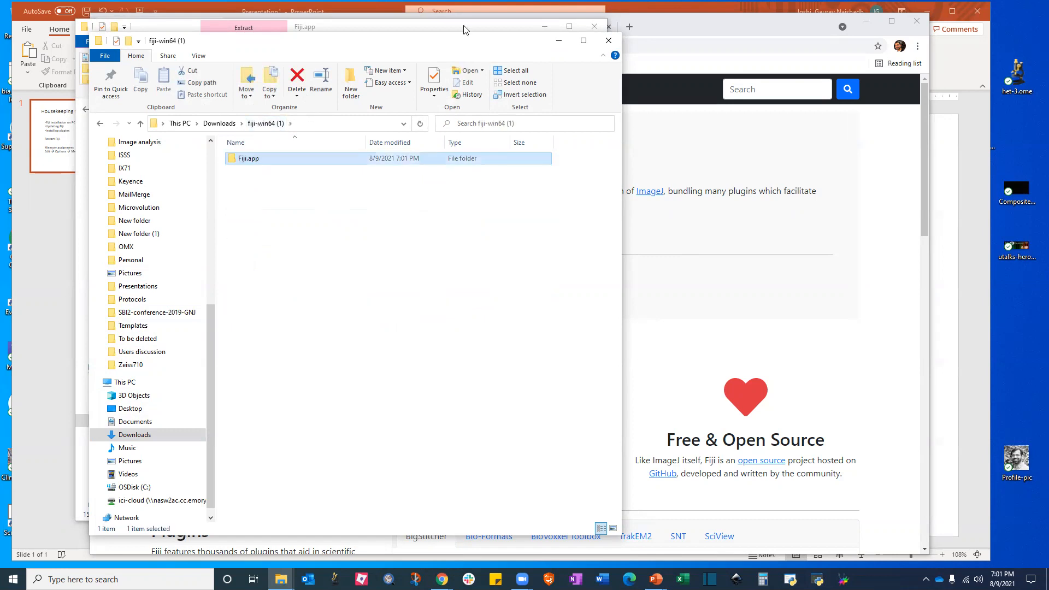
pyautogui.moveTo(367, 49); pyautogui.dragTo(639, 52)
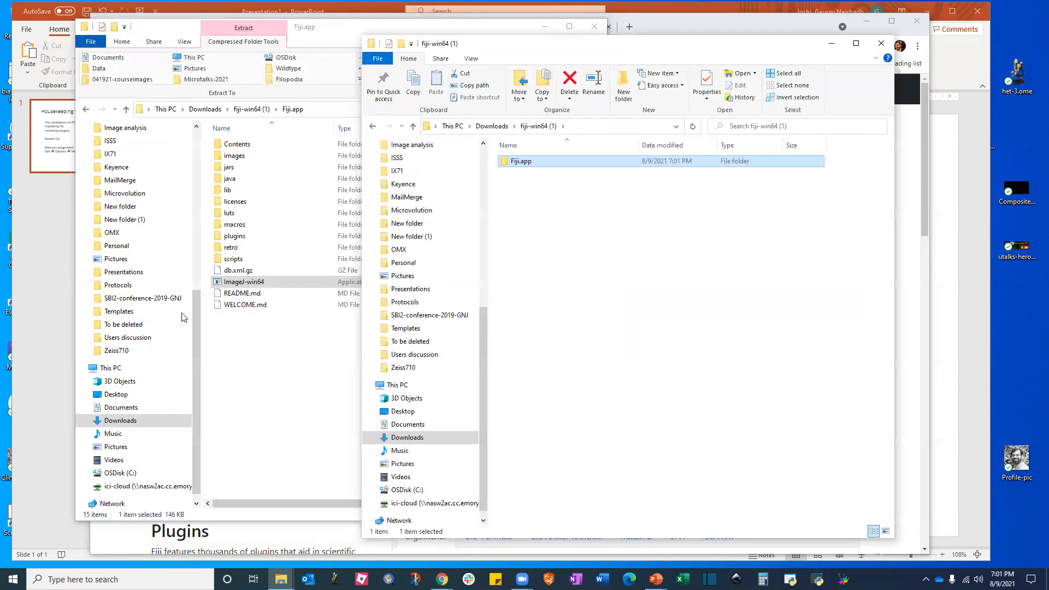
# - Browse the other file window to the personal profile folder under Users on OSDisk (C:)
pyautogui.click(114, 476)
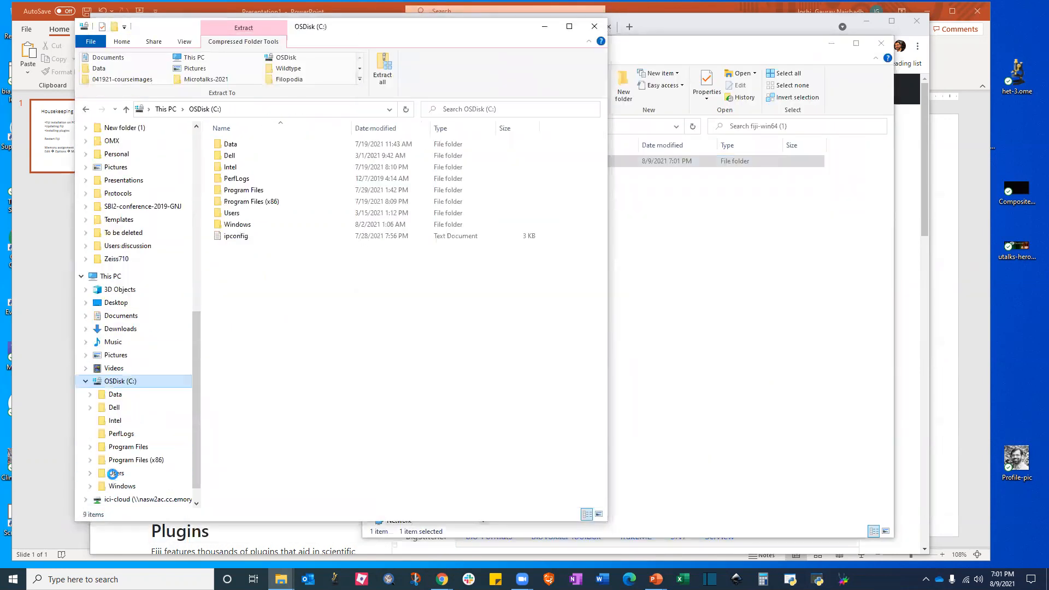
pyautogui.doubleClick(229, 213)
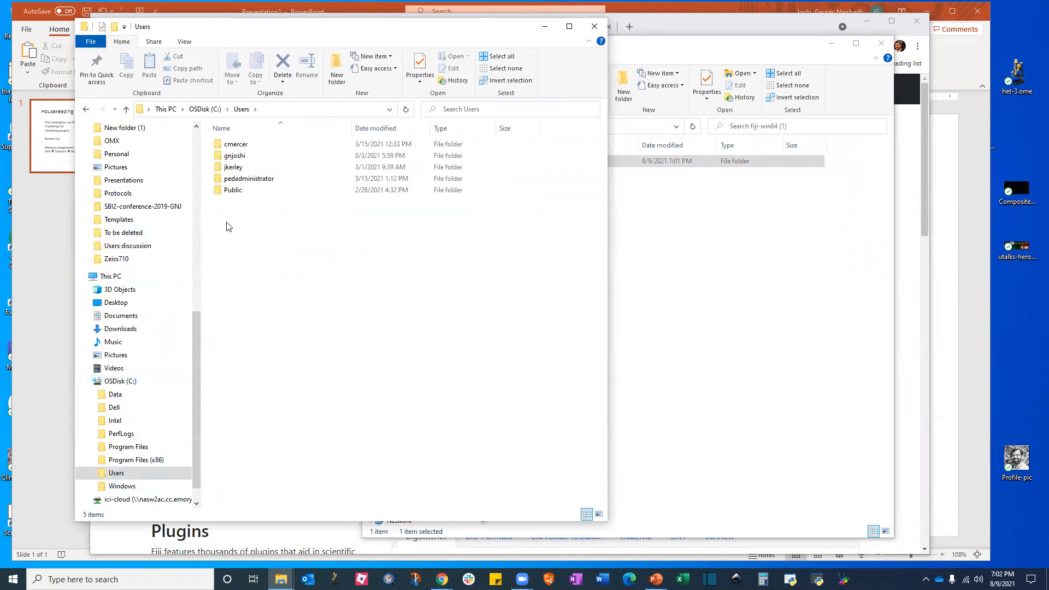
pyautogui.doubleClick(233, 157)
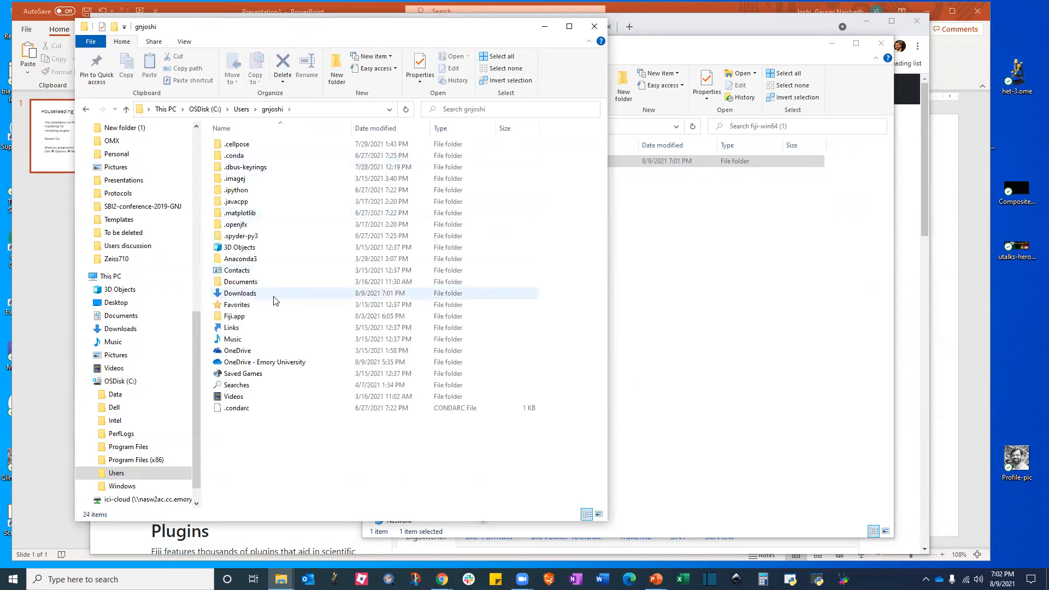
# - Rename the extracted Fiji.app folder to Fiji-1.app and move it into the personal profile folder
pyautogui.moveTo(644, 54); pyautogui.dragTo(717, 94)
pyautogui.click(591, 203)
pyautogui.click(594, 202)
pyautogui.write('-1.app')
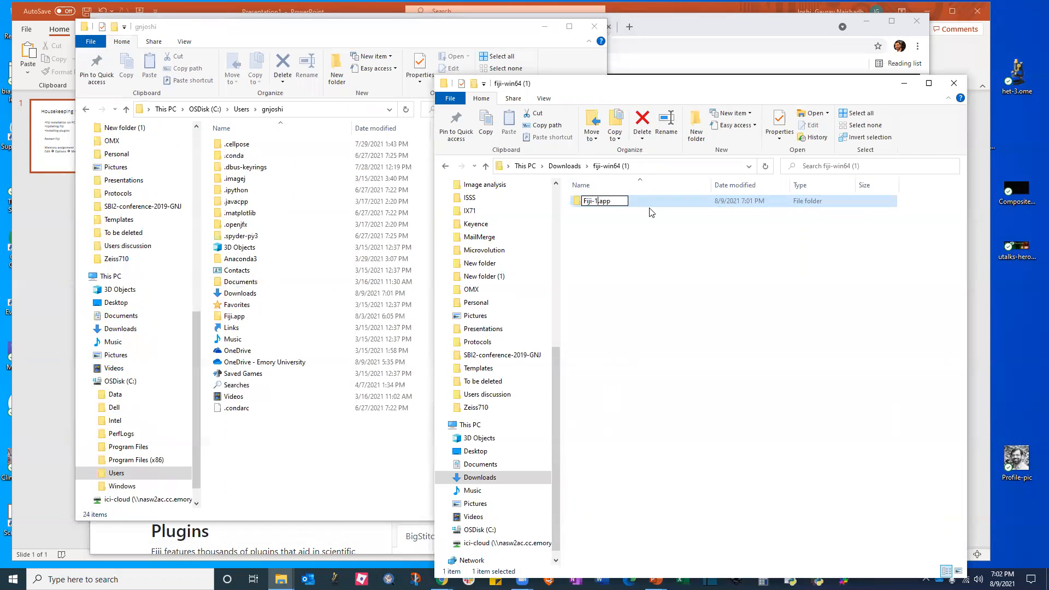
pyautogui.press('Return')
pyautogui.moveTo(646, 201); pyautogui.dragTo(286, 454)
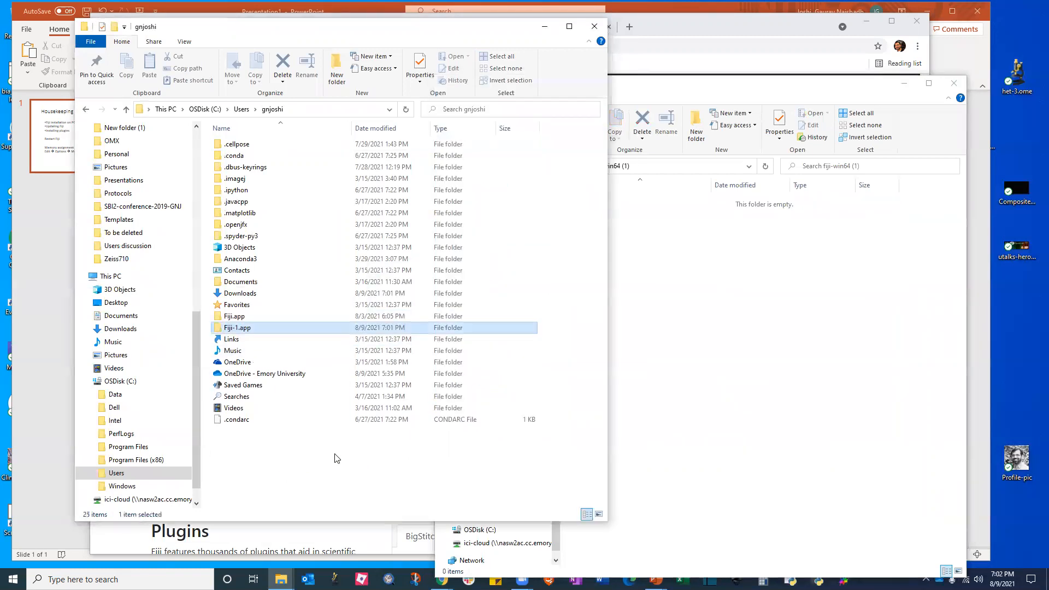
# - Launch ImageJ-win64 from the Fiji-1.app folder and agree to start the Updater with "Yes, please"
pyautogui.doubleClick(222, 330)
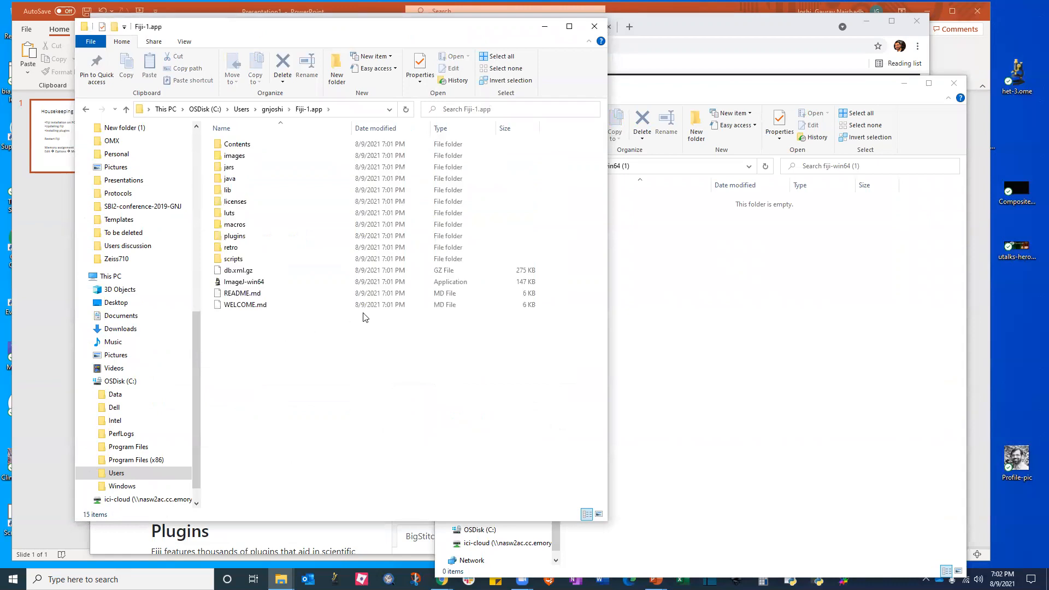
pyautogui.doubleClick(240, 282)
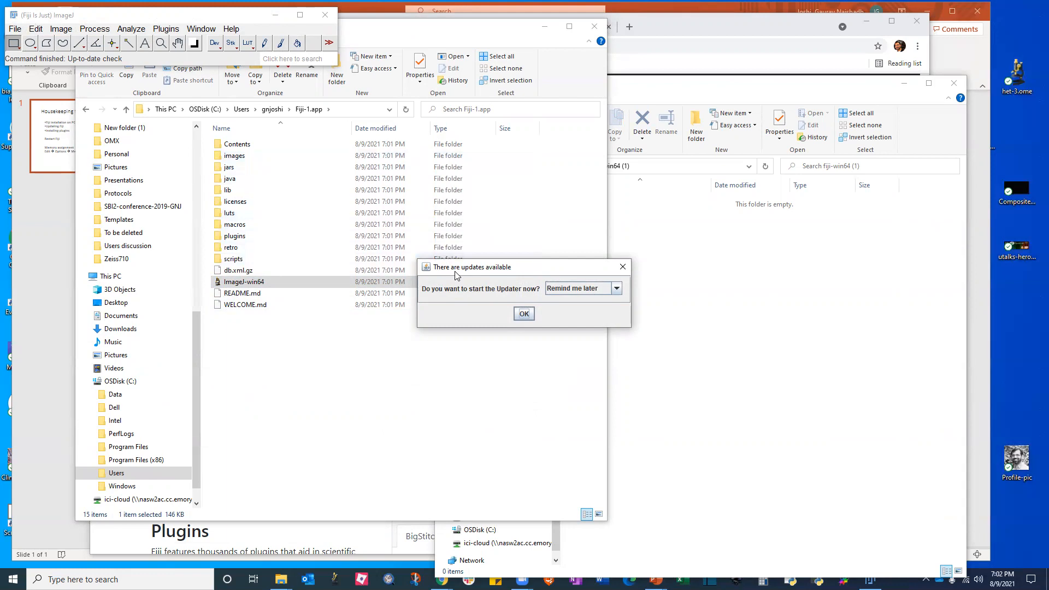
pyautogui.moveTo(458, 270); pyautogui.dragTo(658, 255)
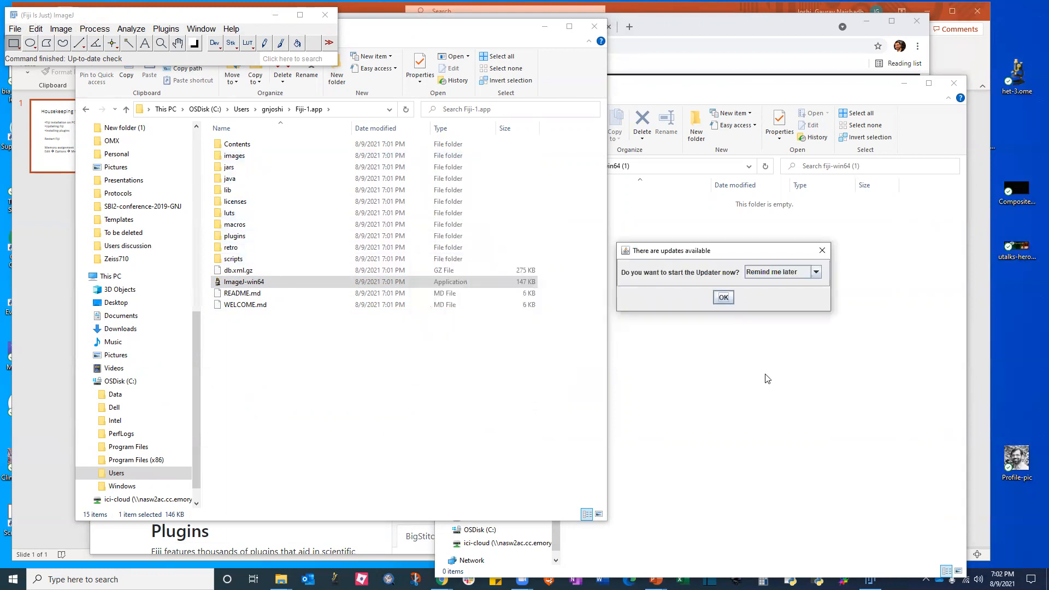
pyautogui.click(816, 272)
pyautogui.click(788, 282)
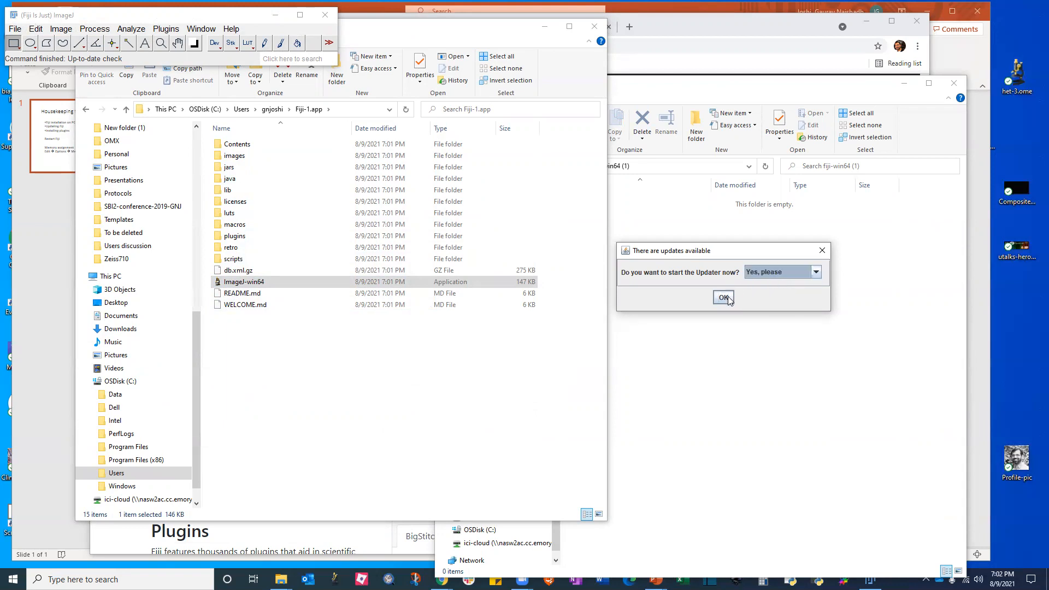
pyautogui.click(725, 298)
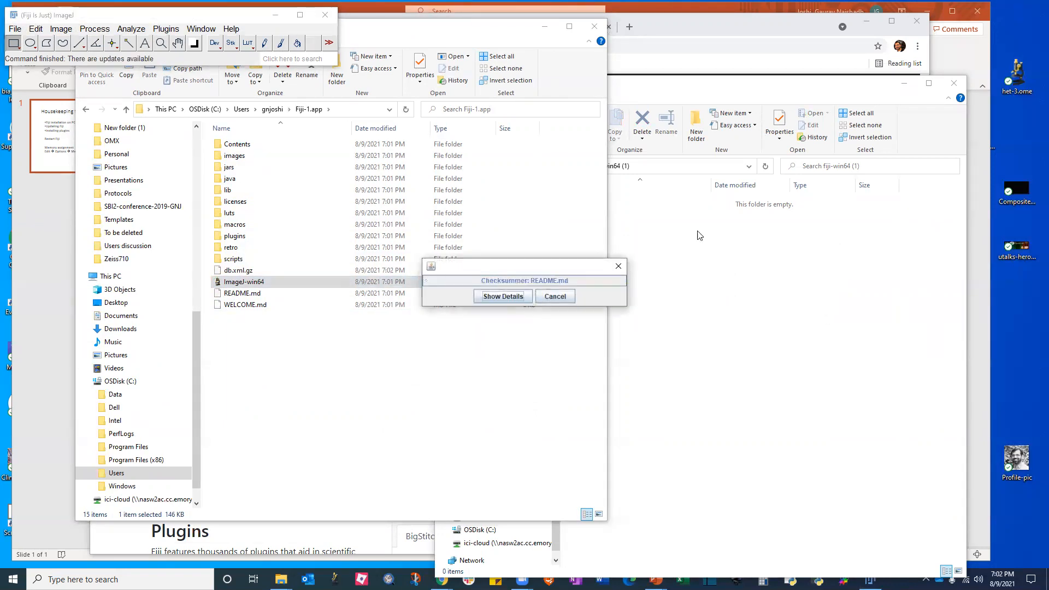
# - Let the updater finish its first stage, acknowledge the restart notice and close ImageJ
pyautogui.moveTo(477, 264); pyautogui.dragTo(697, 231)
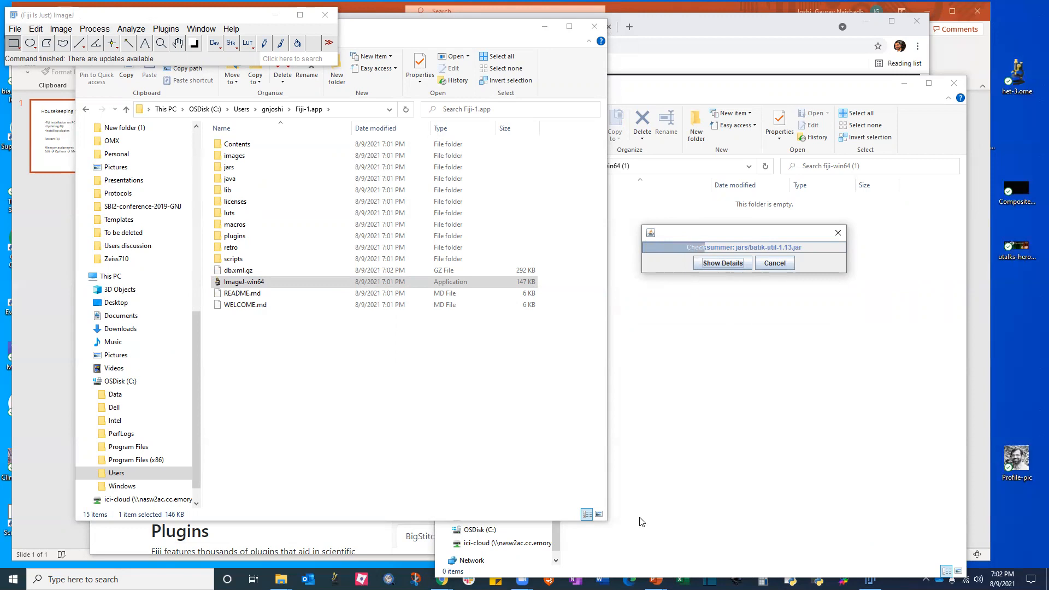
pyautogui.click(702, 266)
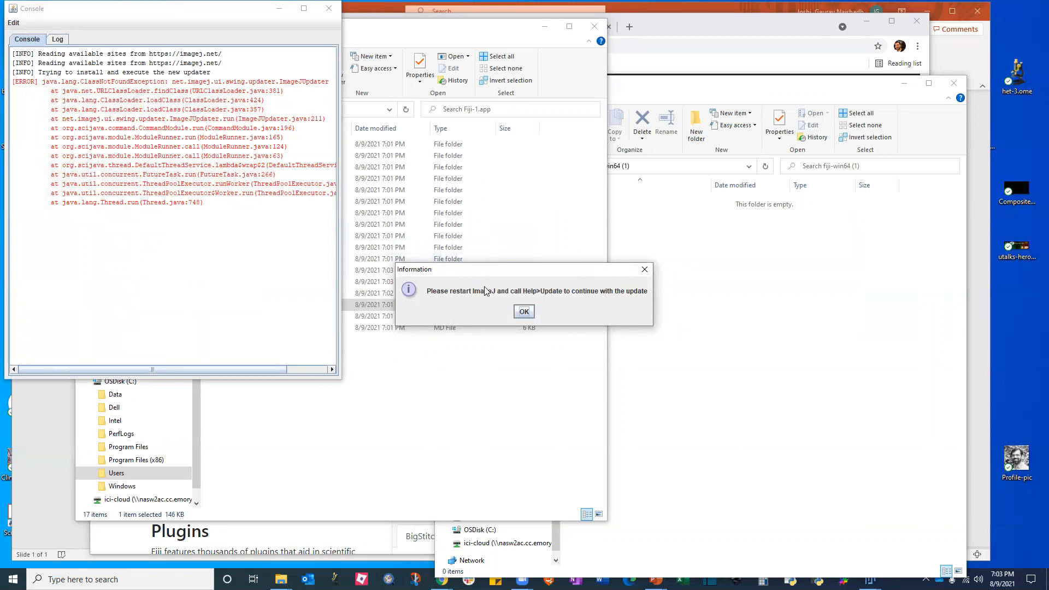
pyautogui.click(526, 312)
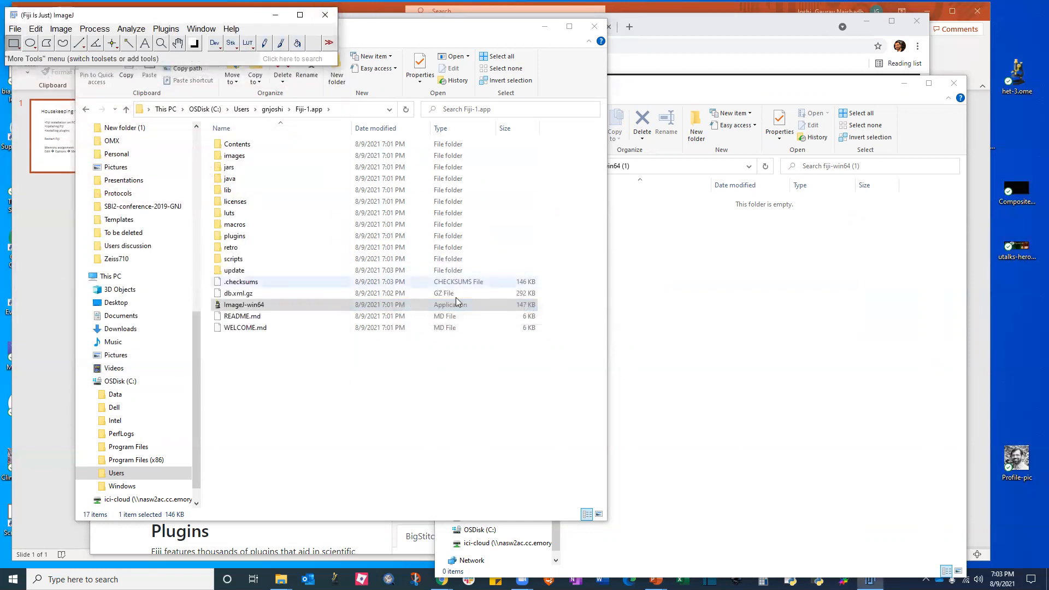
pyautogui.click(325, 16)
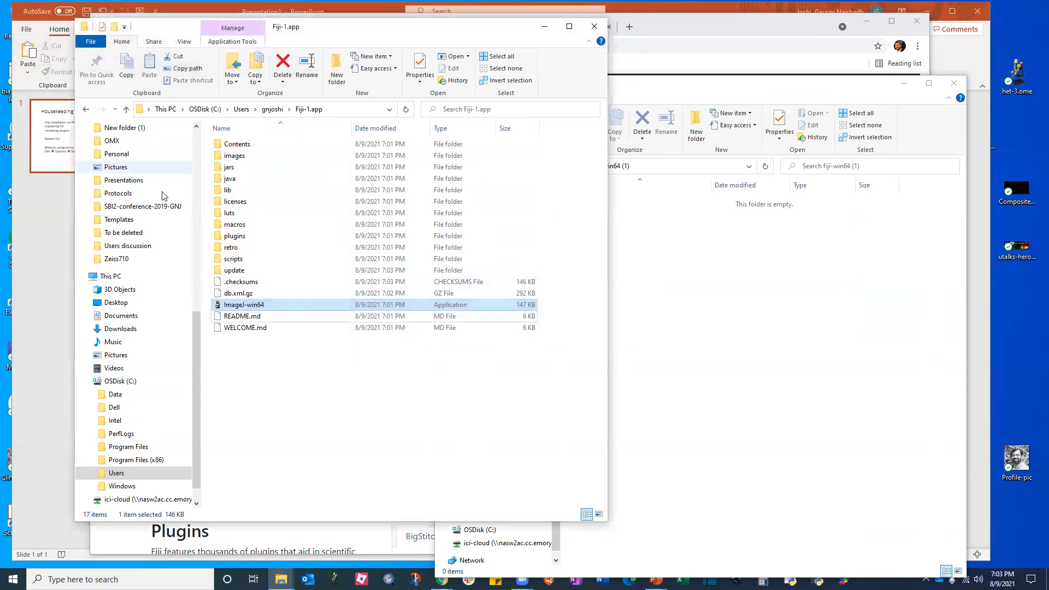
# - Create a shortcut to the ImageJ-win64 application in the Fiji-1.app folder
pyautogui.rightClick(244, 308)
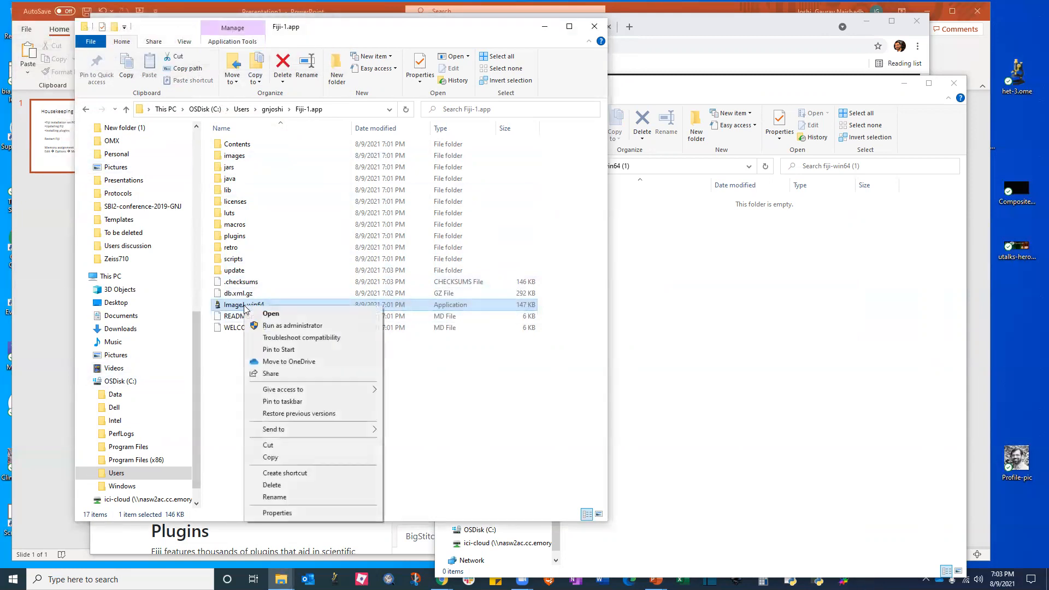
pyautogui.click(282, 475)
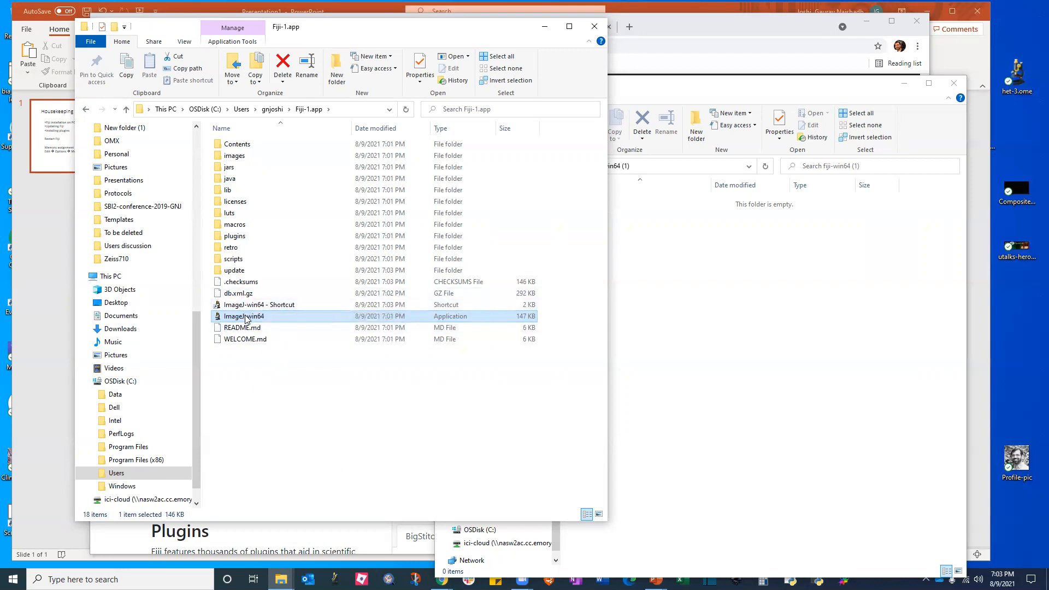
# - Relaunch ImageJ-win64 and open the ImageJ Updater
pyautogui.doubleClick(244, 317)
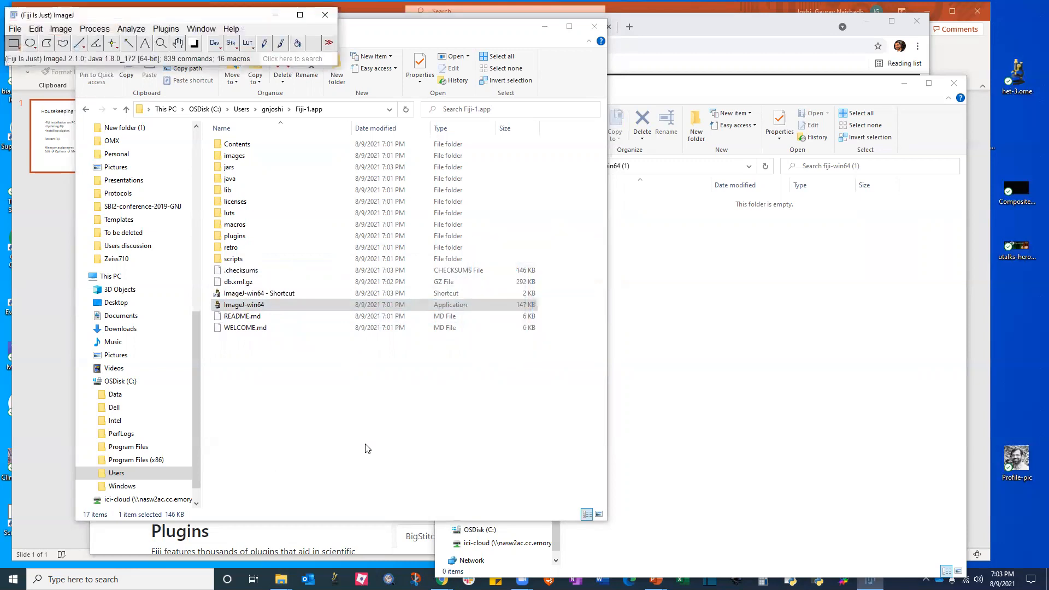
pyautogui.click(231, 30)
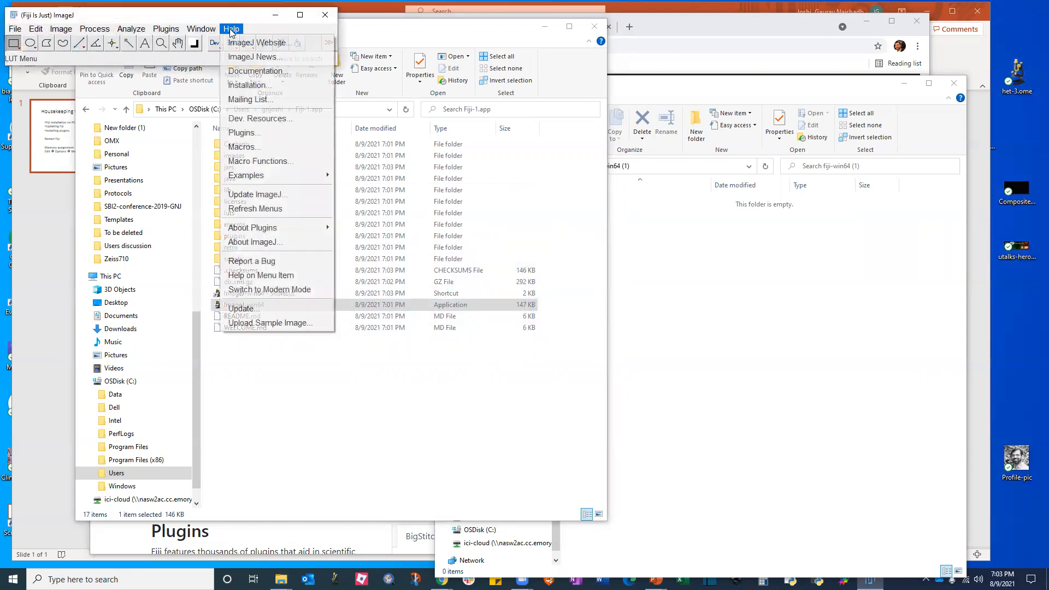
pyautogui.click(244, 309)
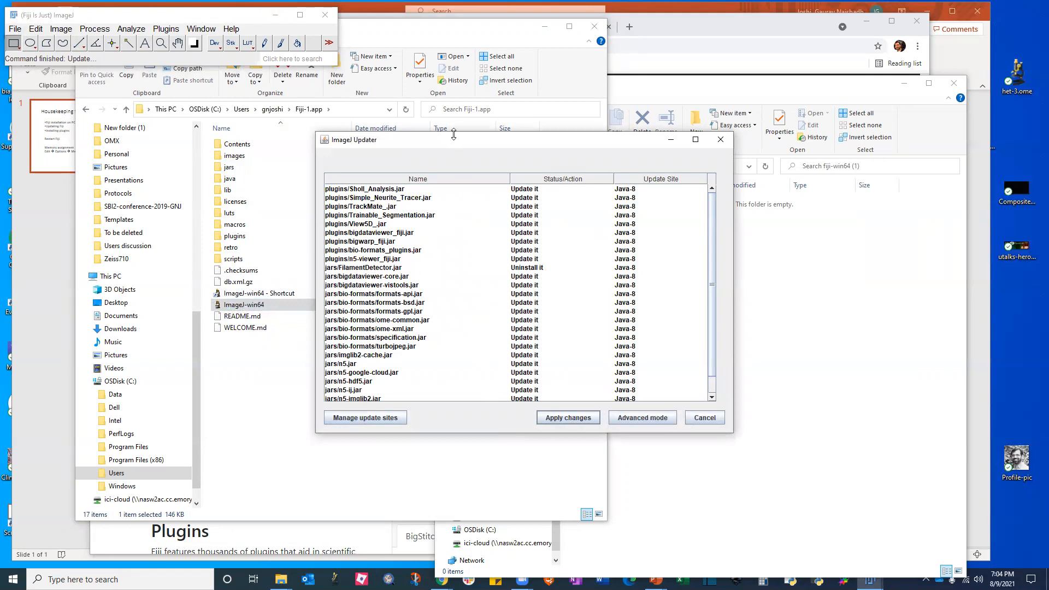
# - Apply all the listed changes in the ImageJ Updater, acknowledge the completion message and close ImageJ
pyautogui.moveTo(454, 134); pyautogui.dragTo(454, 81)
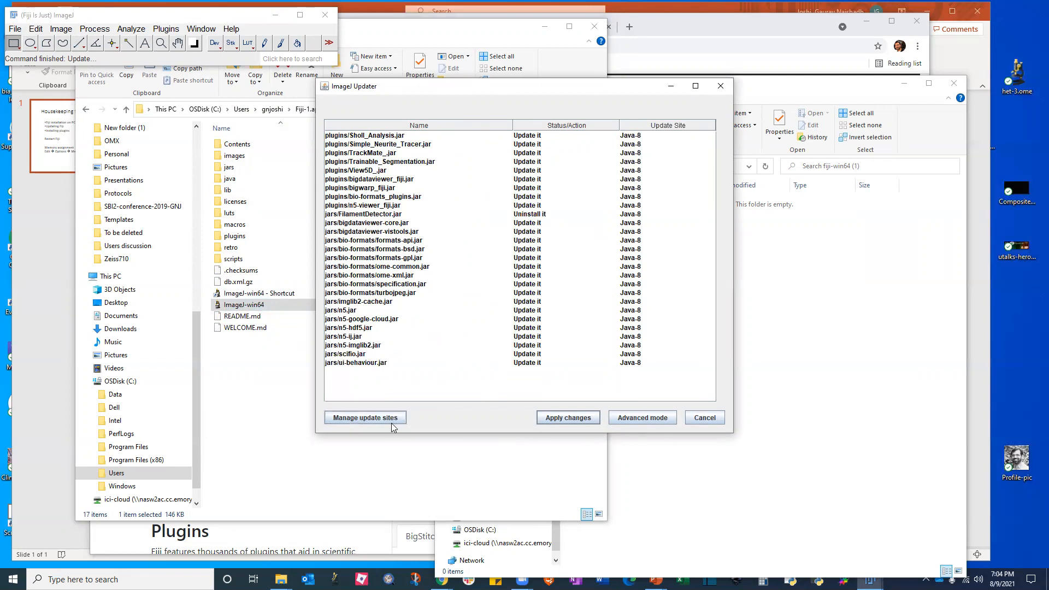
pyautogui.click(562, 421)
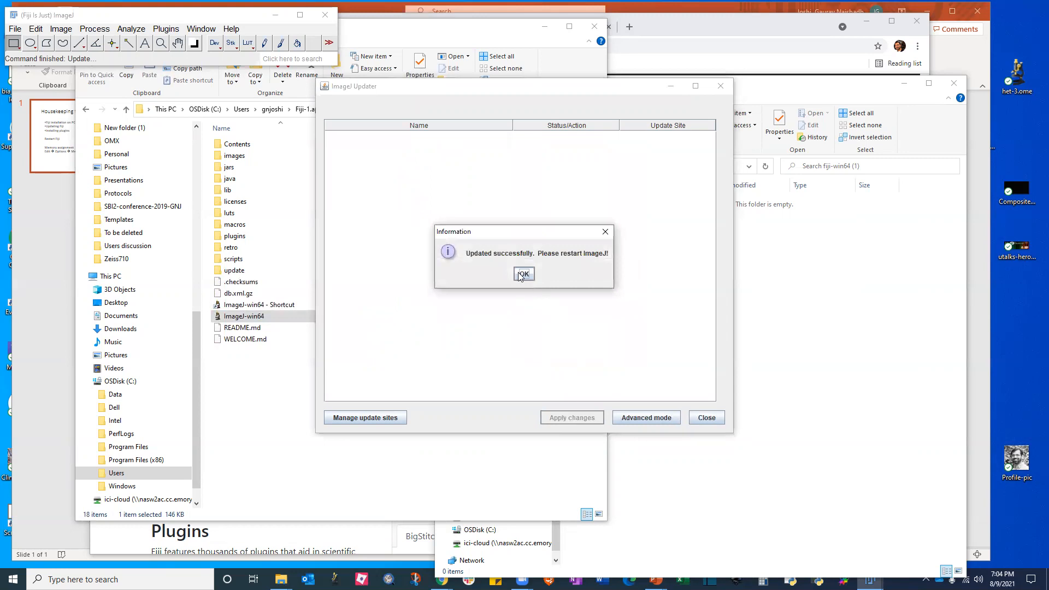
pyautogui.click(523, 274)
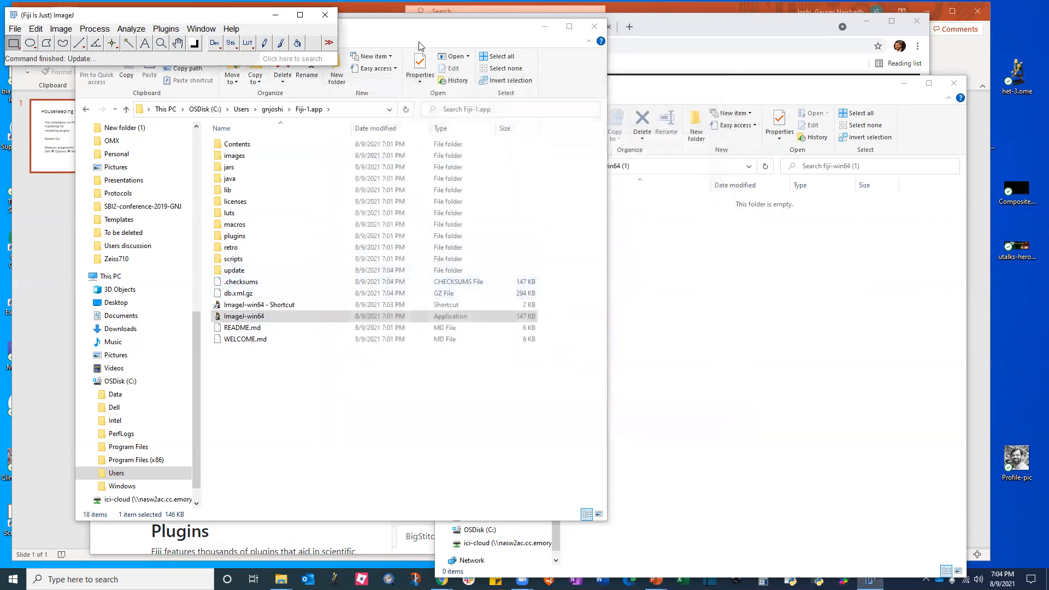
pyautogui.click(325, 16)
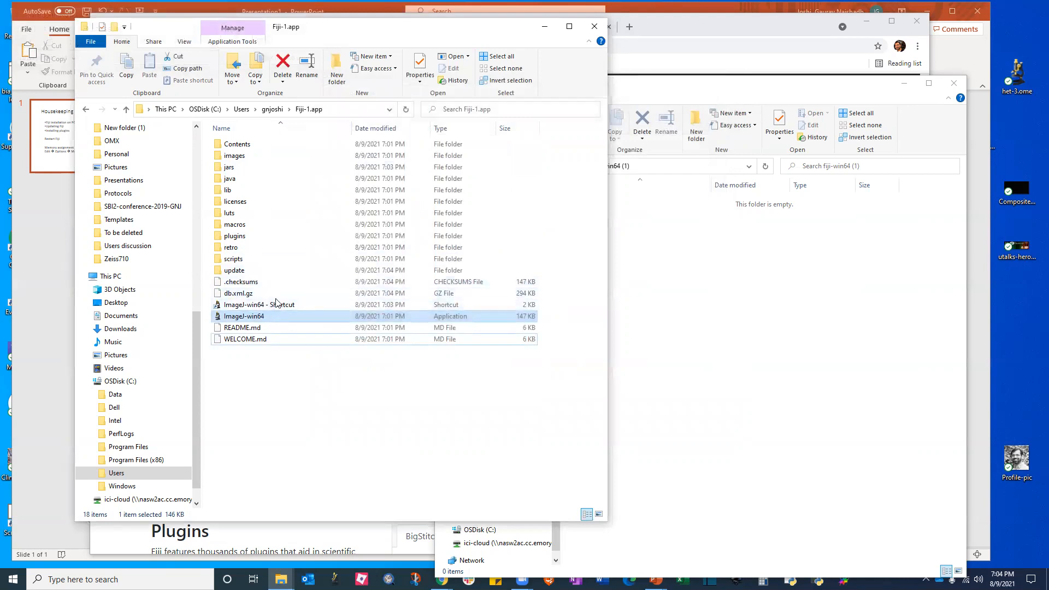
# - Relaunch ImageJ-win64, check for updates with the ImageJ Updater and acknowledge its message
pyautogui.doubleClick(239, 317)
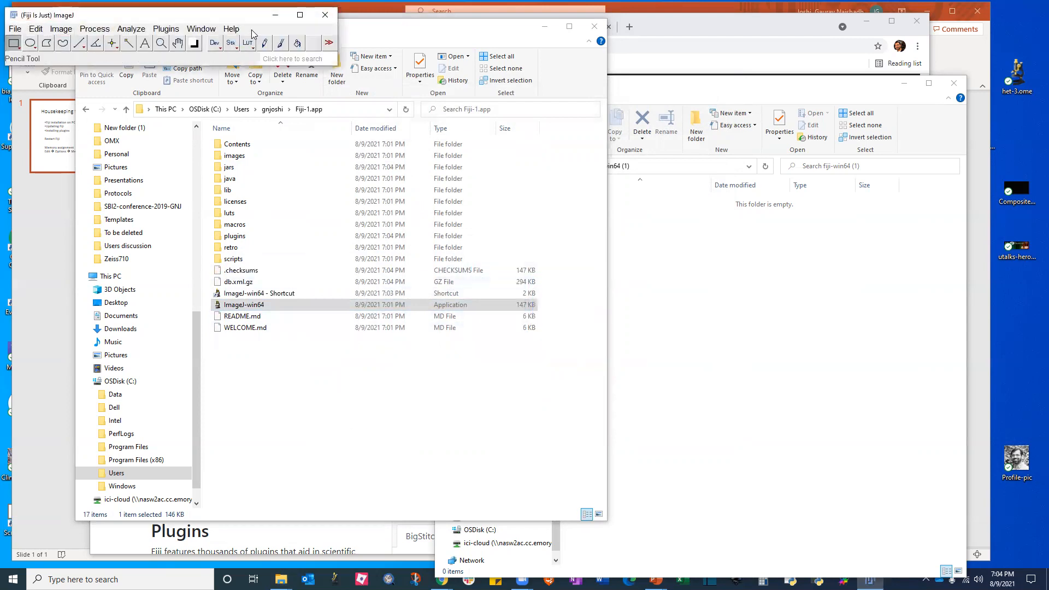
pyautogui.click(231, 29)
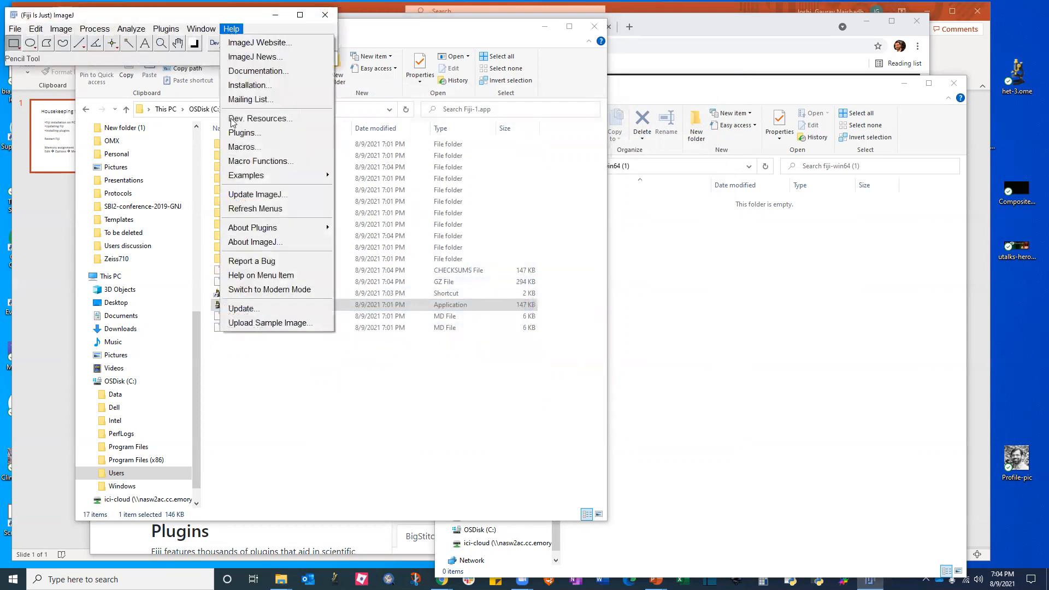
pyautogui.click(243, 308)
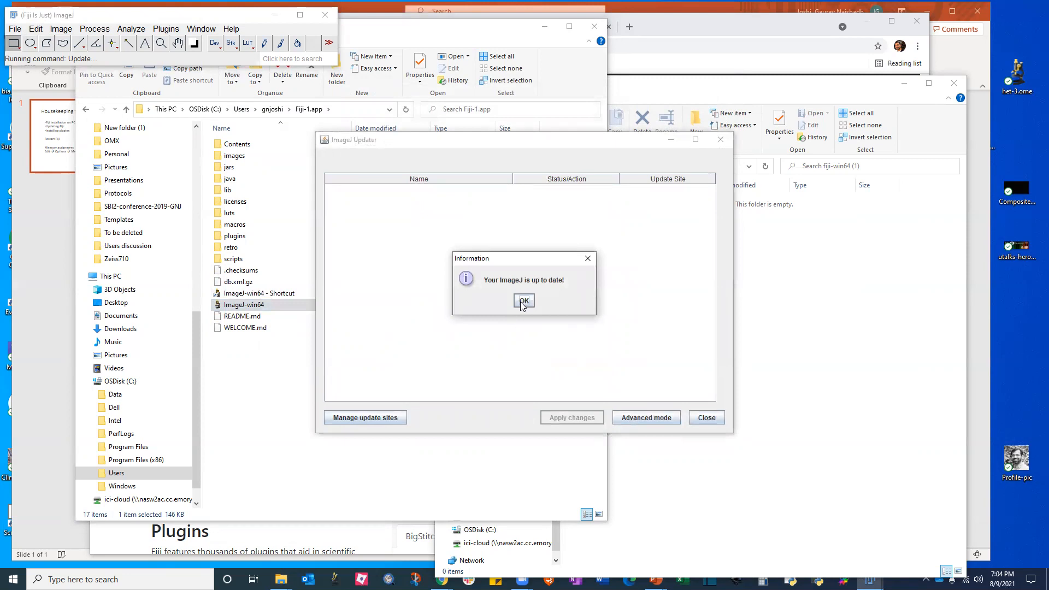
pyautogui.click(524, 301)
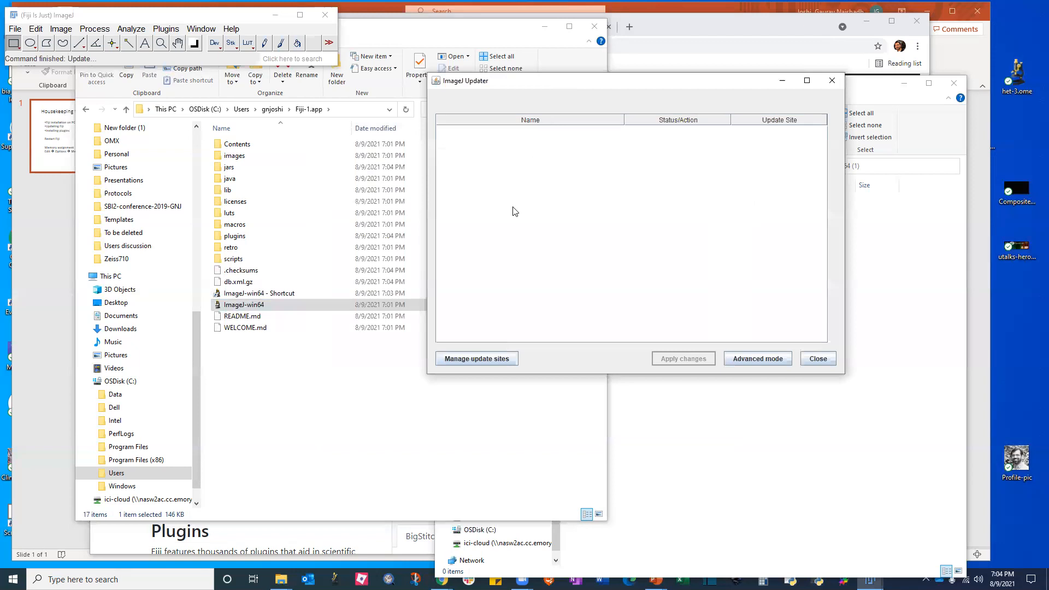
# - Open the updater's list of update sites and enable the BioVoxxel site
pyautogui.click(479, 358)
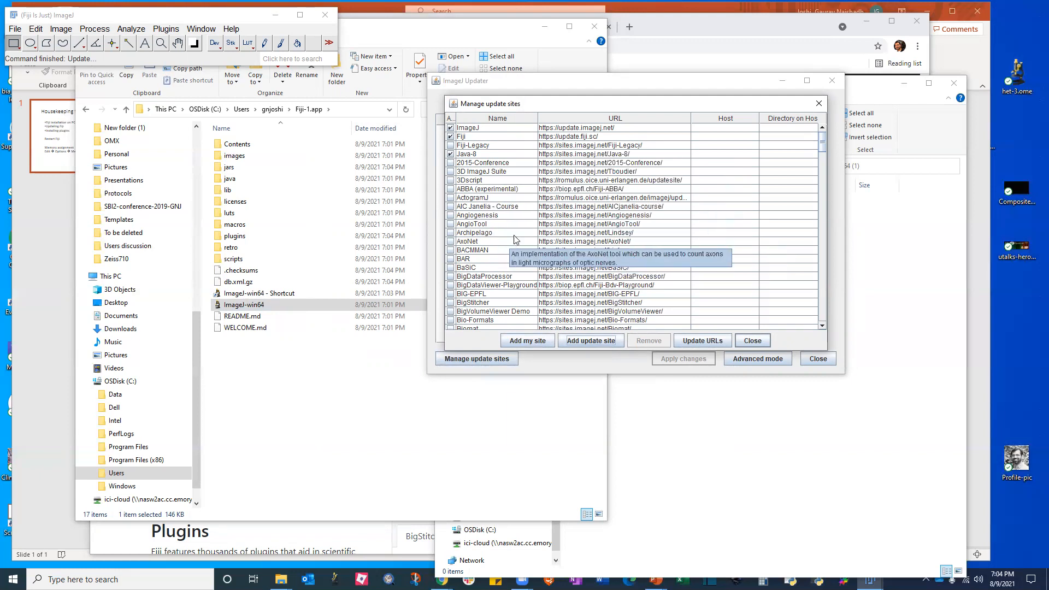
pyautogui.scroll(-1, 519, 228)
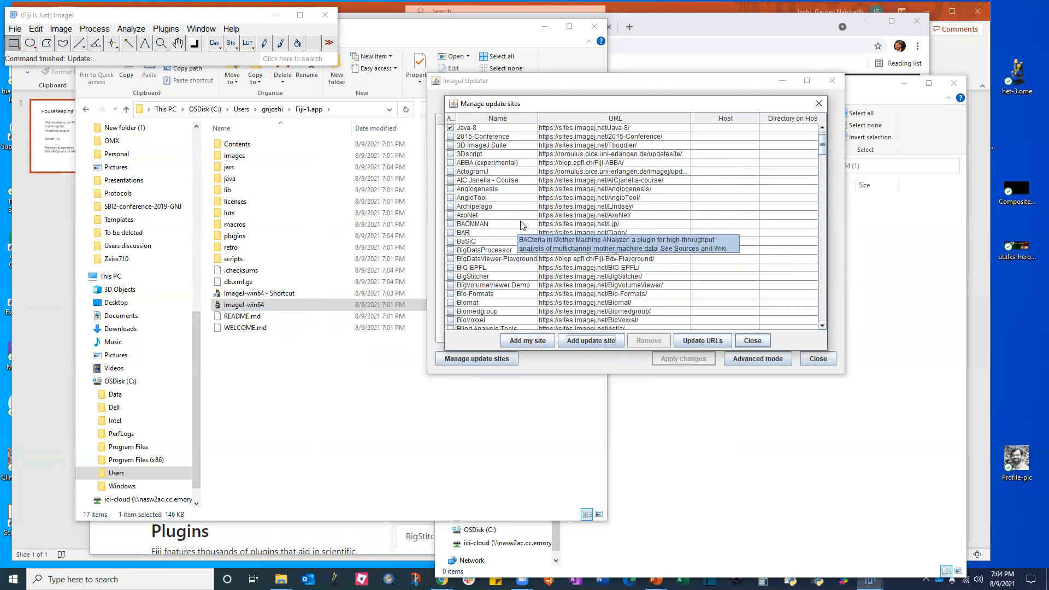
pyautogui.scroll(-1, 542, 263)
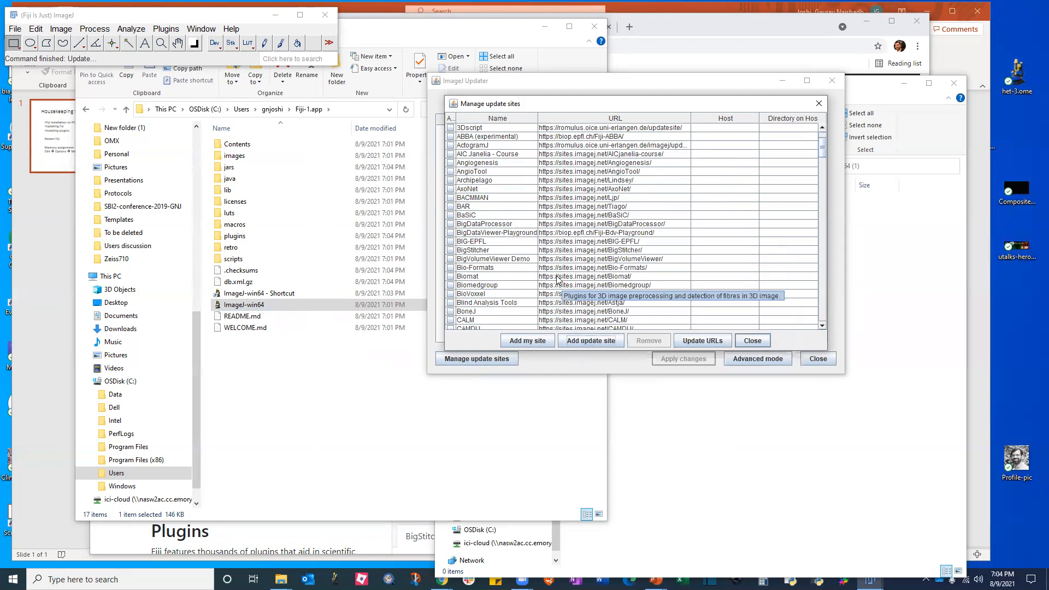
pyautogui.click(450, 295)
pyautogui.scroll(2, 499, 291)
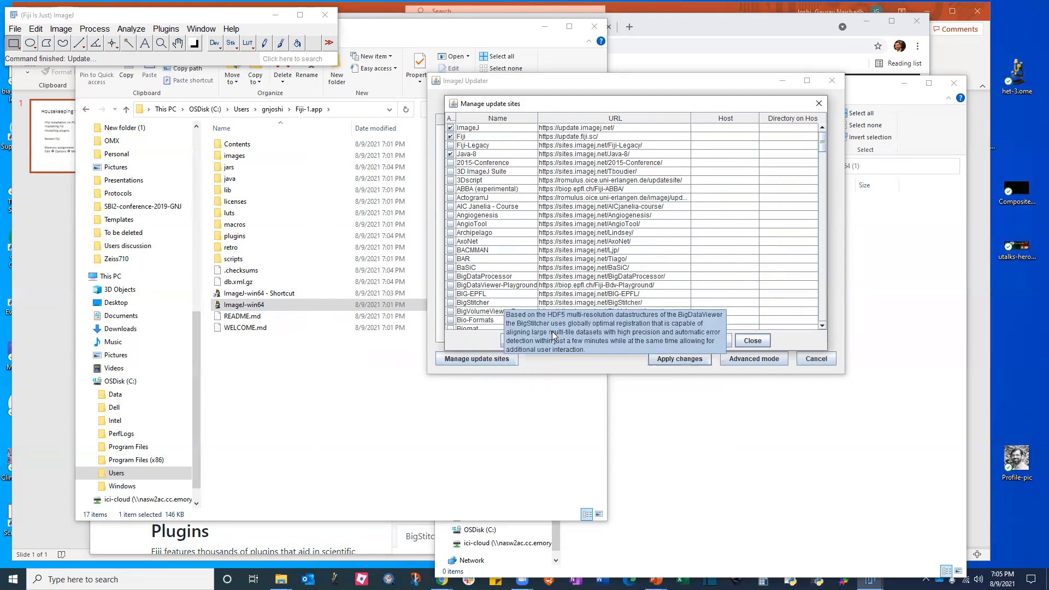
# - Enable the CSBDeep update site and disable the BioVoxxel site, acknowledging the notice about its files
pyautogui.scroll(-3, 539, 265)
pyautogui.scroll(-1, 537, 265)
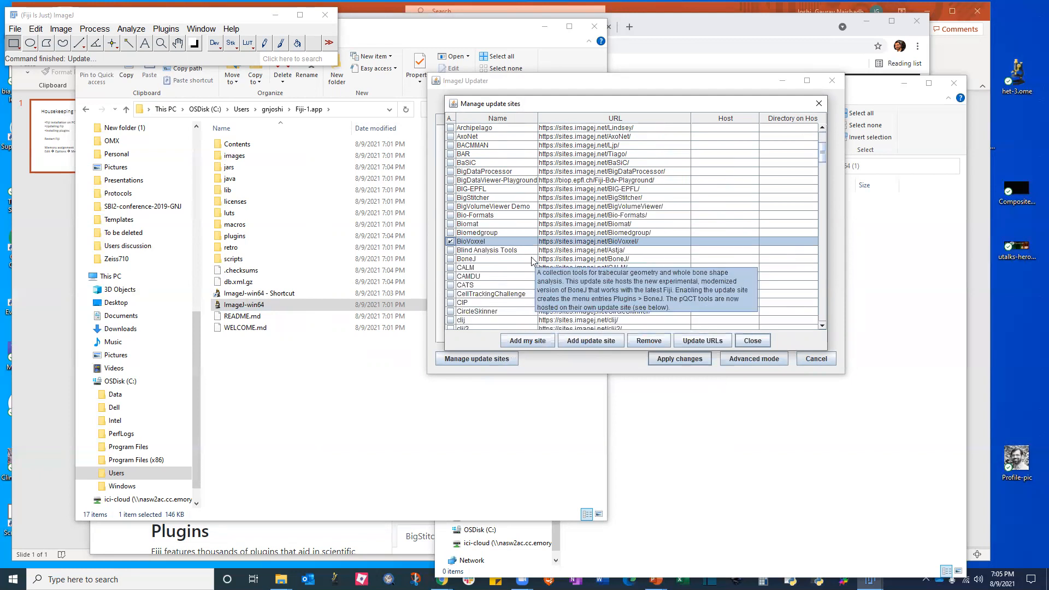
pyautogui.scroll(-3, 524, 262)
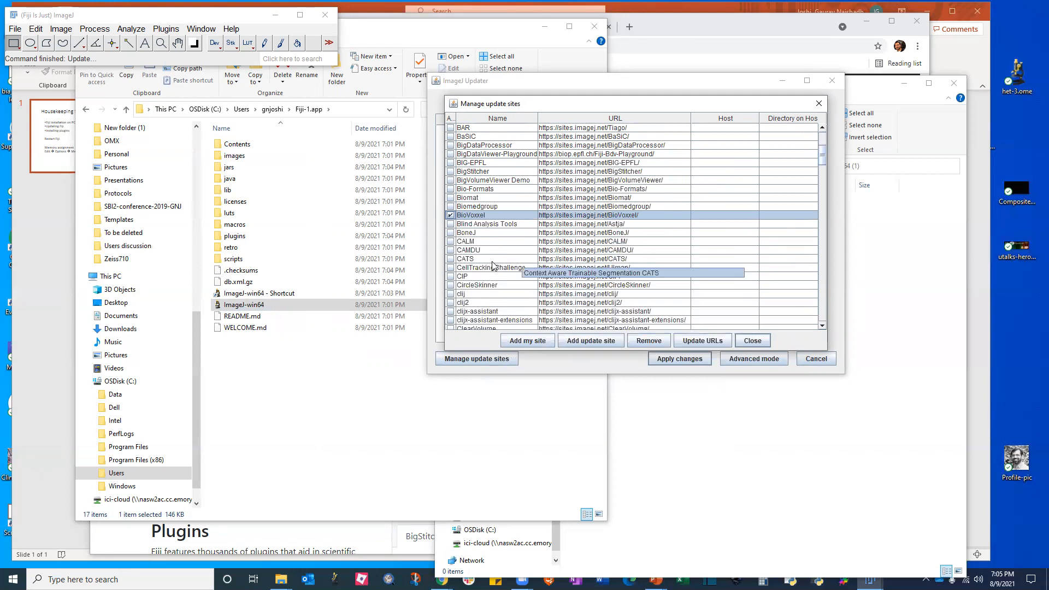
pyautogui.scroll(-1, 520, 282)
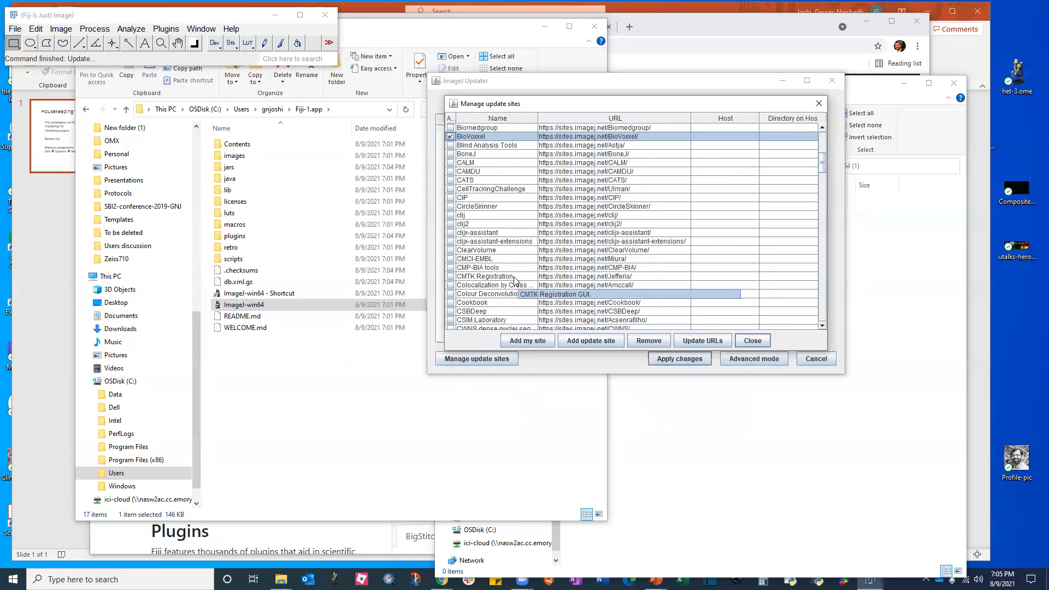
pyautogui.click(451, 312)
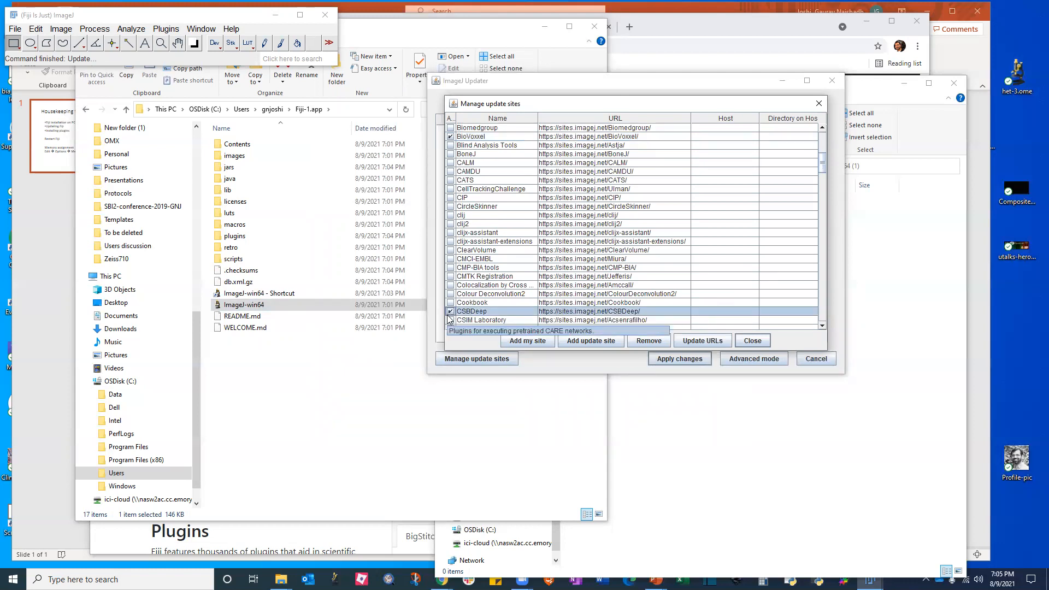
pyautogui.click(451, 137)
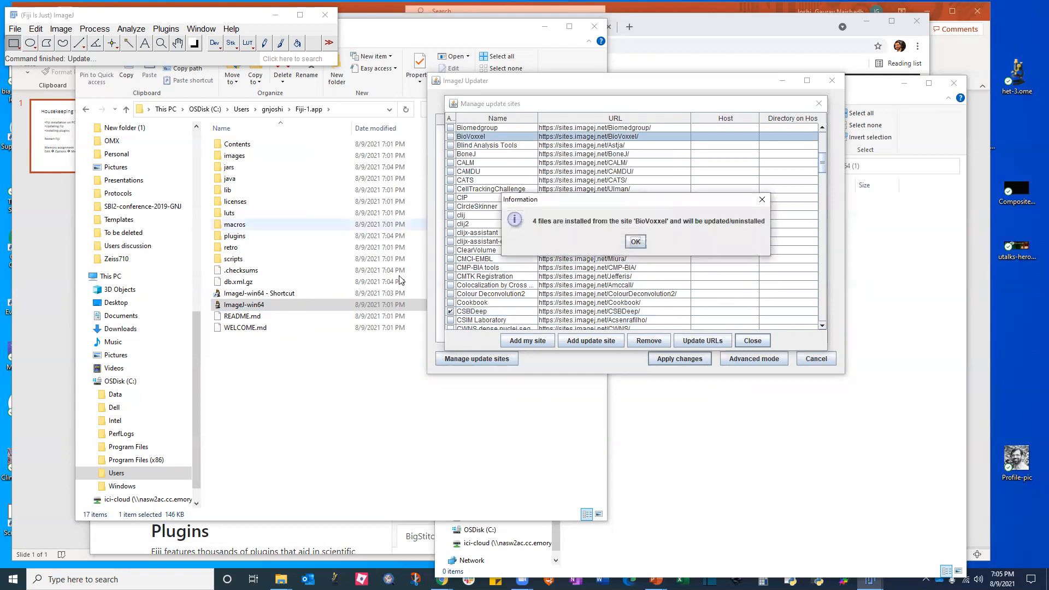
pyautogui.click(635, 243)
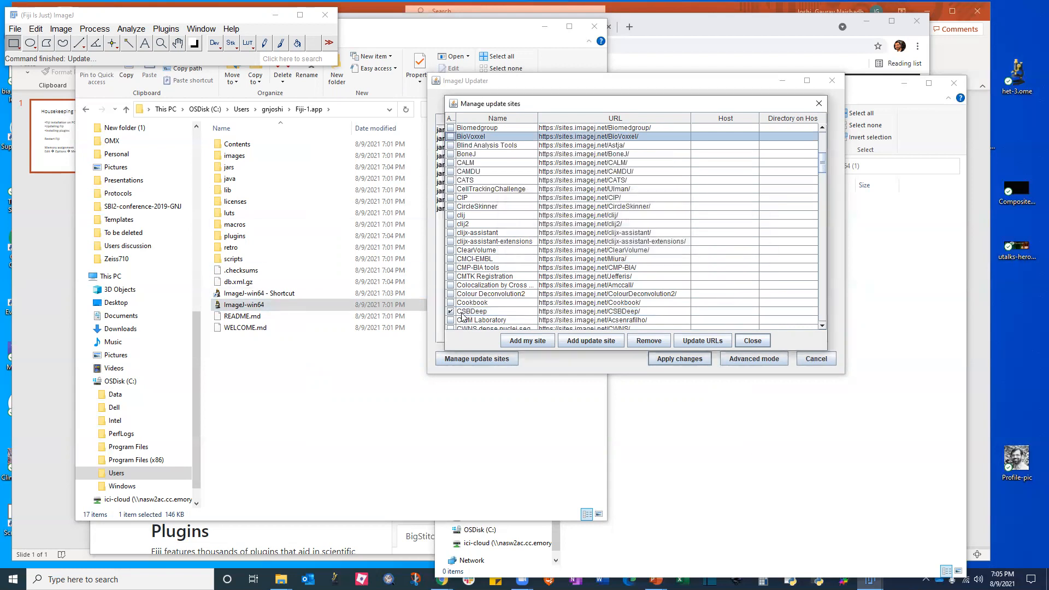
# - Enable the StarDist update site in the list of update sites
pyautogui.scroll(-5, 522, 289)
pyautogui.scroll(-15, 520, 286)
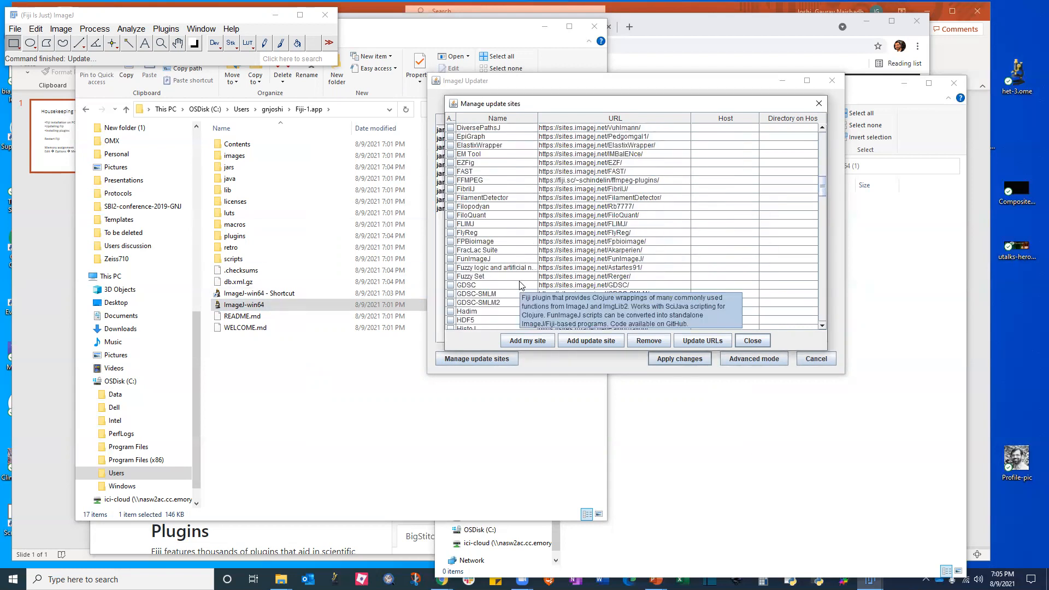
pyautogui.scroll(-9, 519, 286)
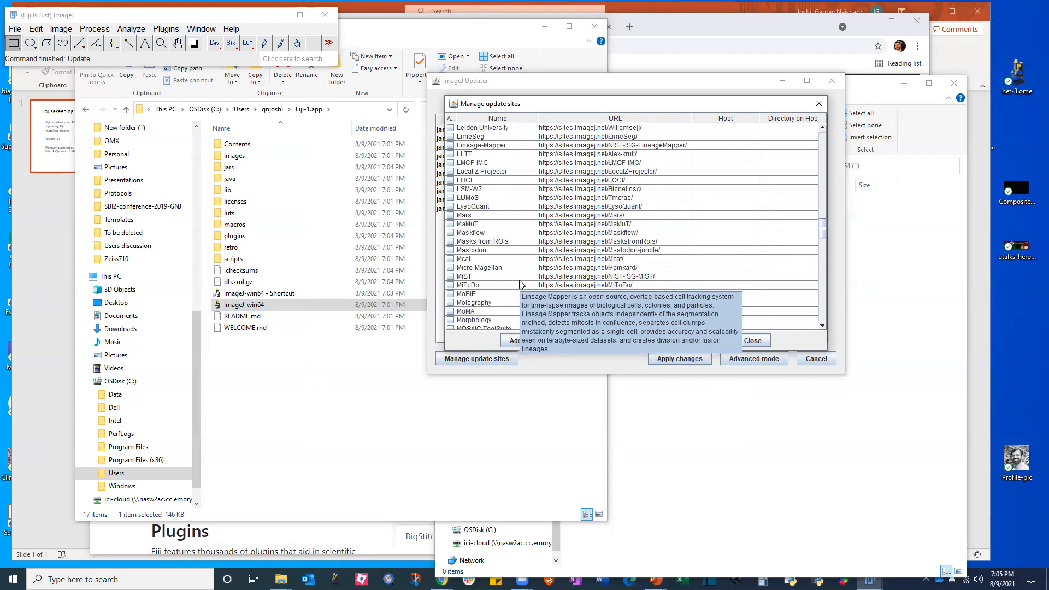
pyautogui.scroll(-10, 498, 289)
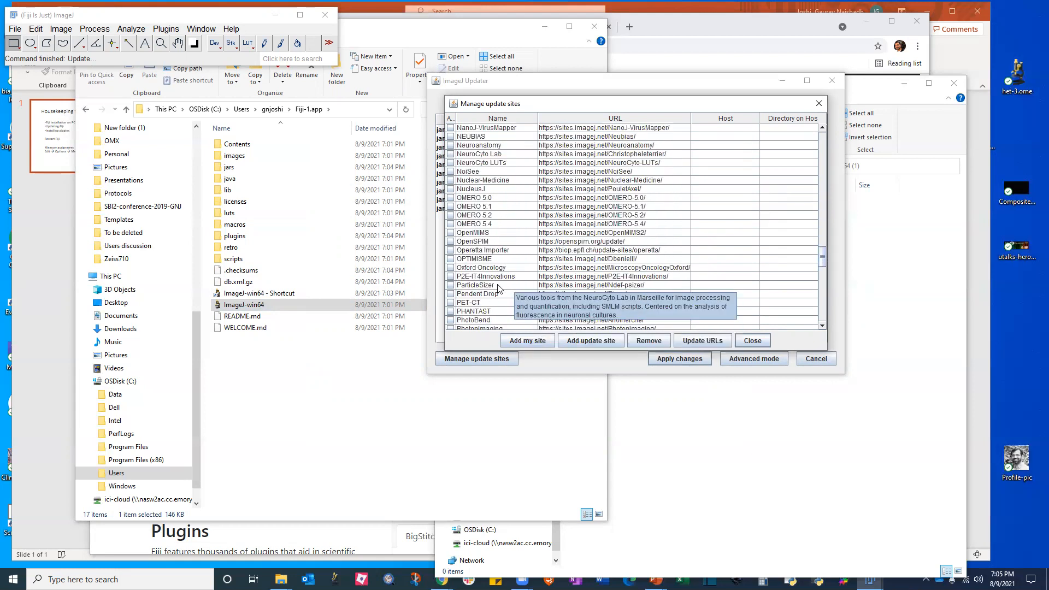
pyautogui.scroll(-7, 498, 288)
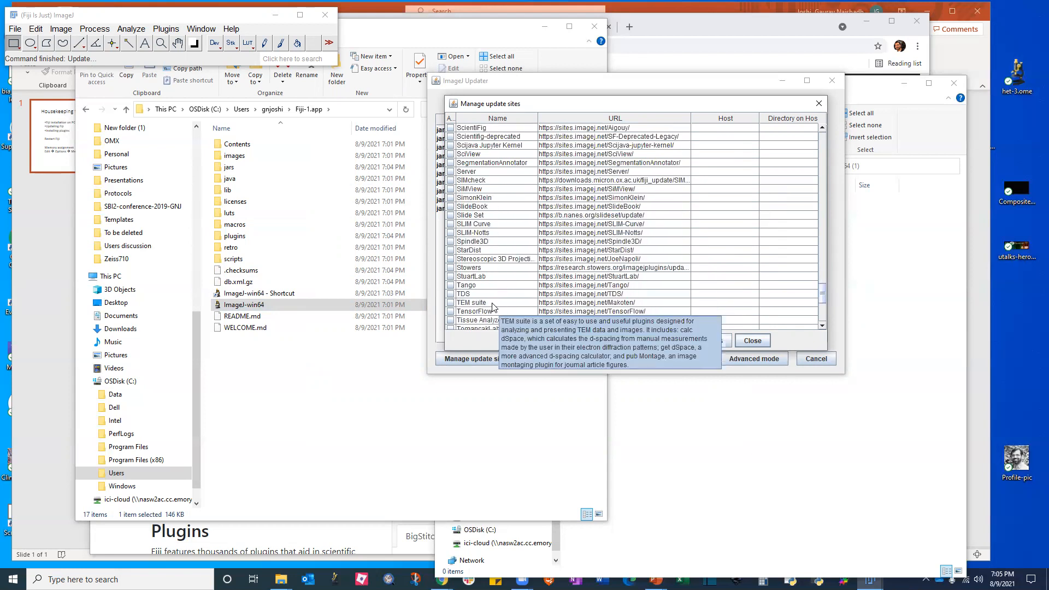
pyautogui.click(451, 250)
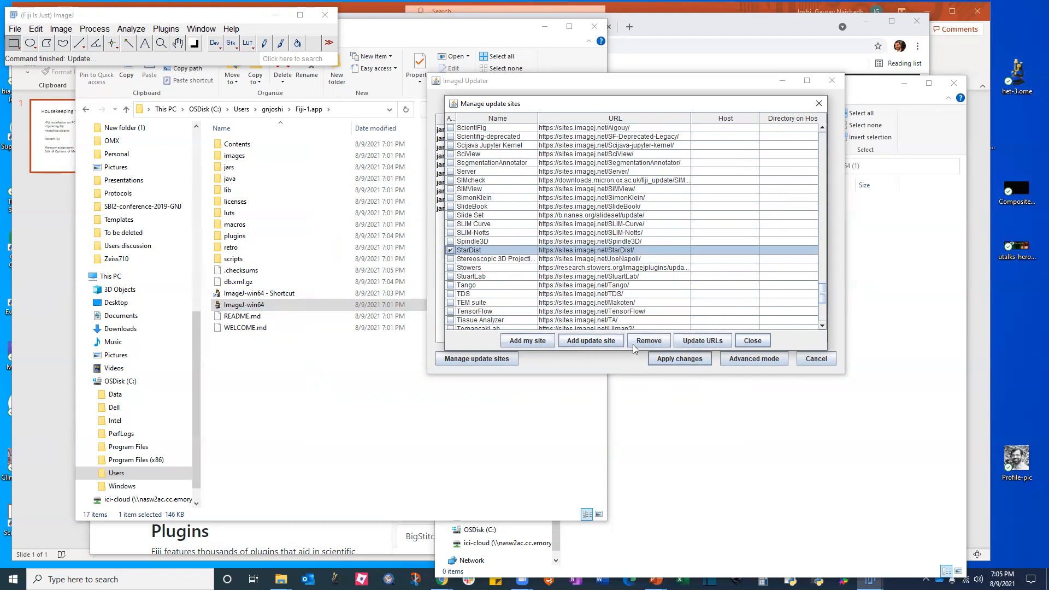
# - Close the update sites list, apply the StarDist and CSBDeep changes and acknowledge the completion message
pyautogui.click(753, 340)
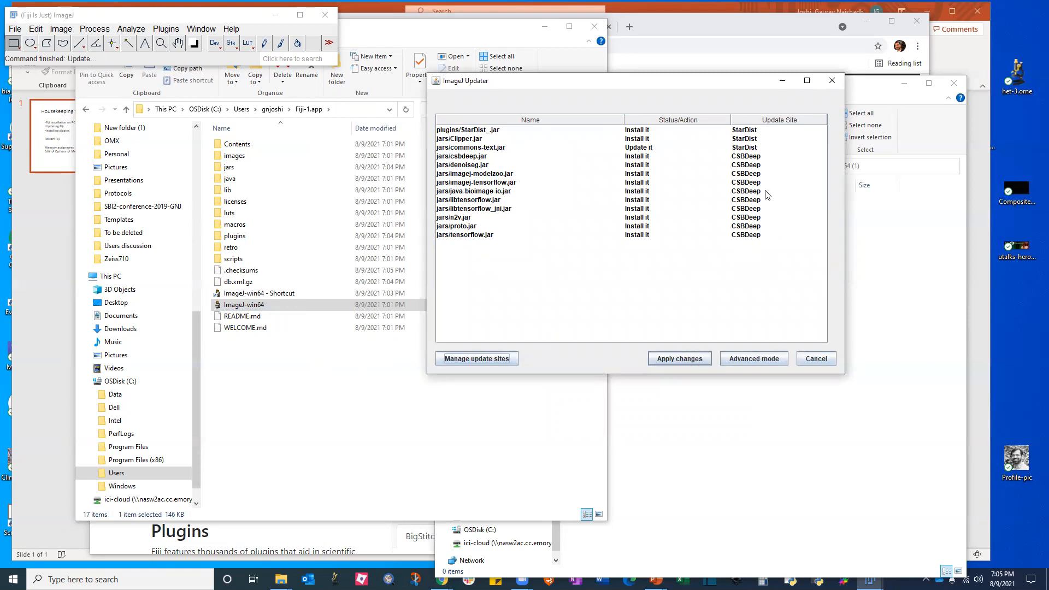
pyautogui.click(677, 360)
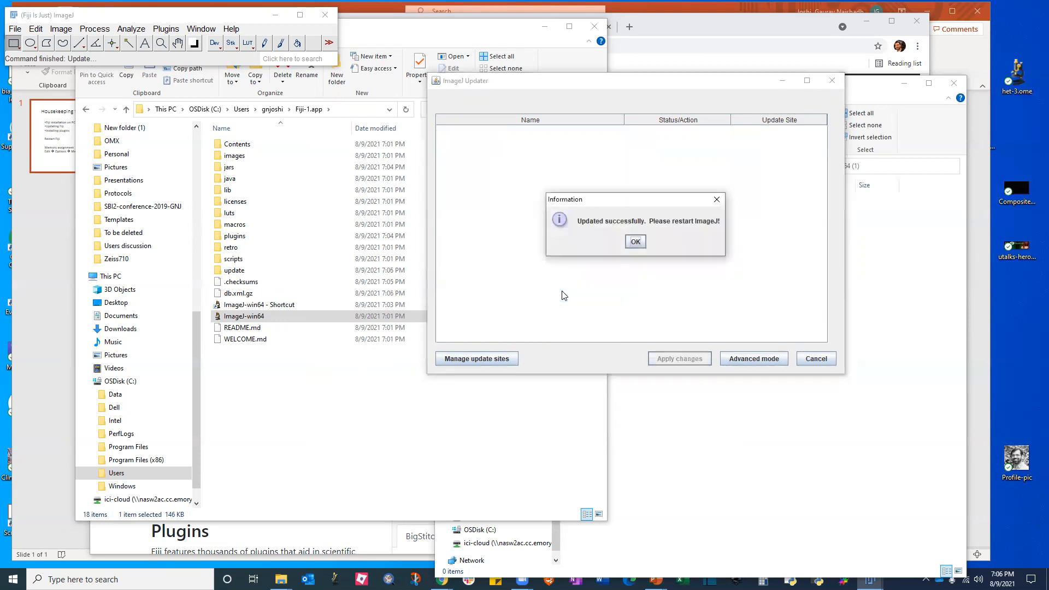
pyautogui.click(636, 242)
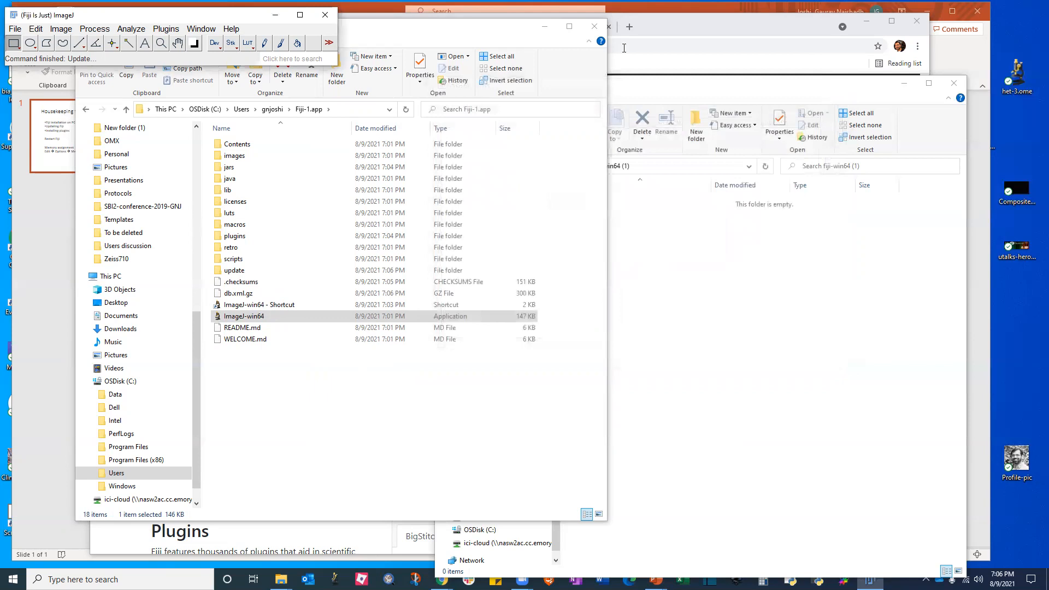
# - Close the open ImageJ instances, relaunch ImageJ-win64 and return File Explorer to the user profile folder
pyautogui.doubleClick(257, 319)
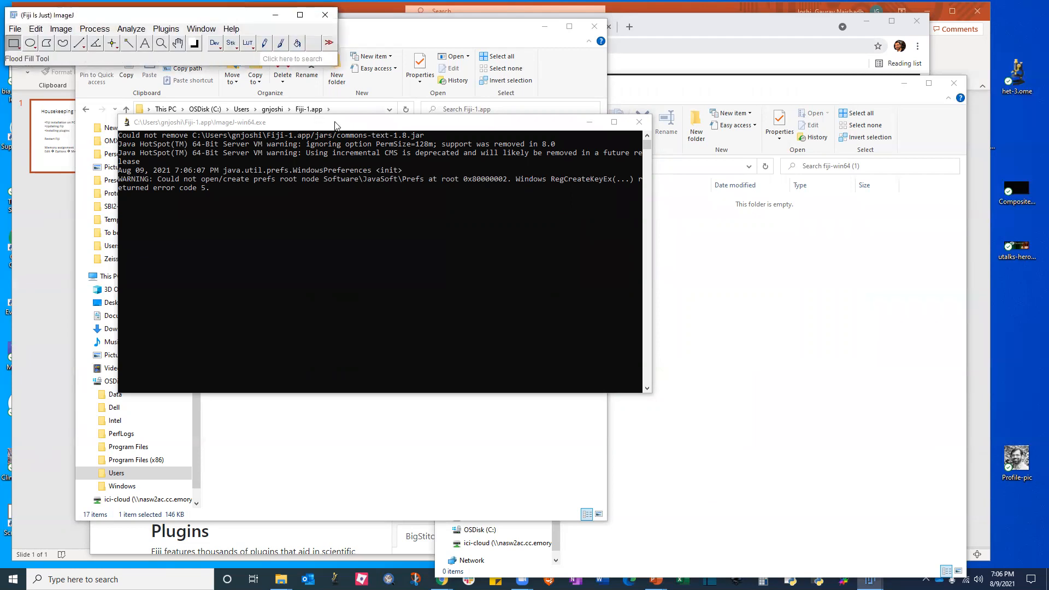
pyautogui.click(639, 122)
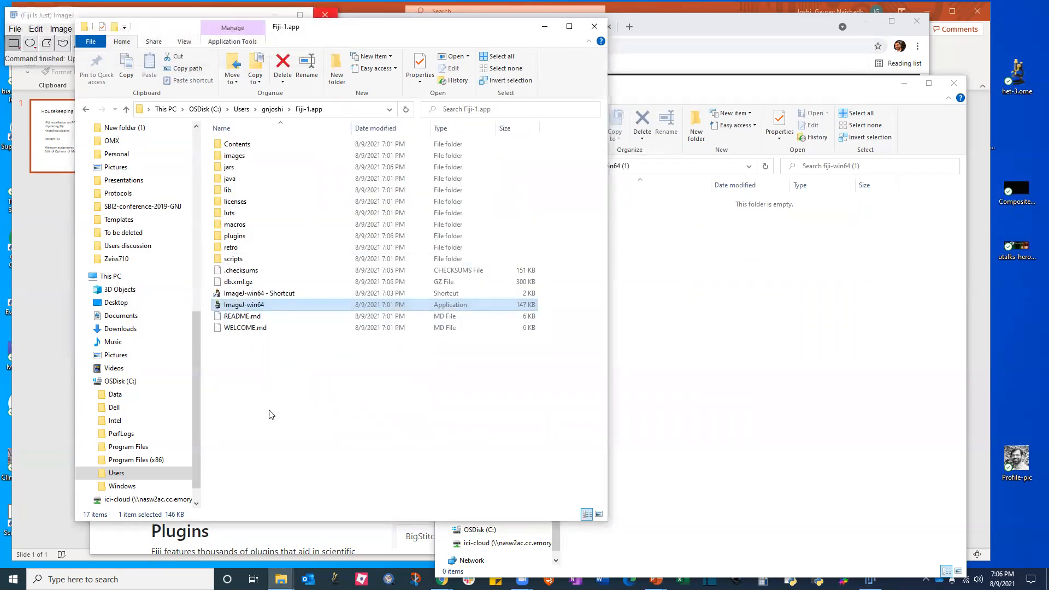
pyautogui.doubleClick(226, 305)
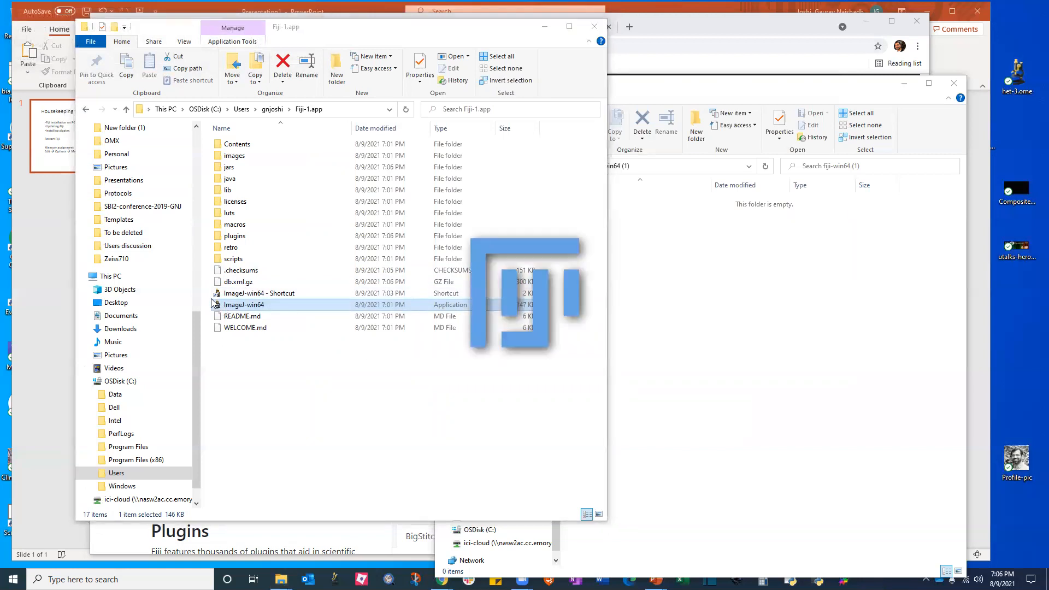
pyautogui.hotkey('alt', 'Left')
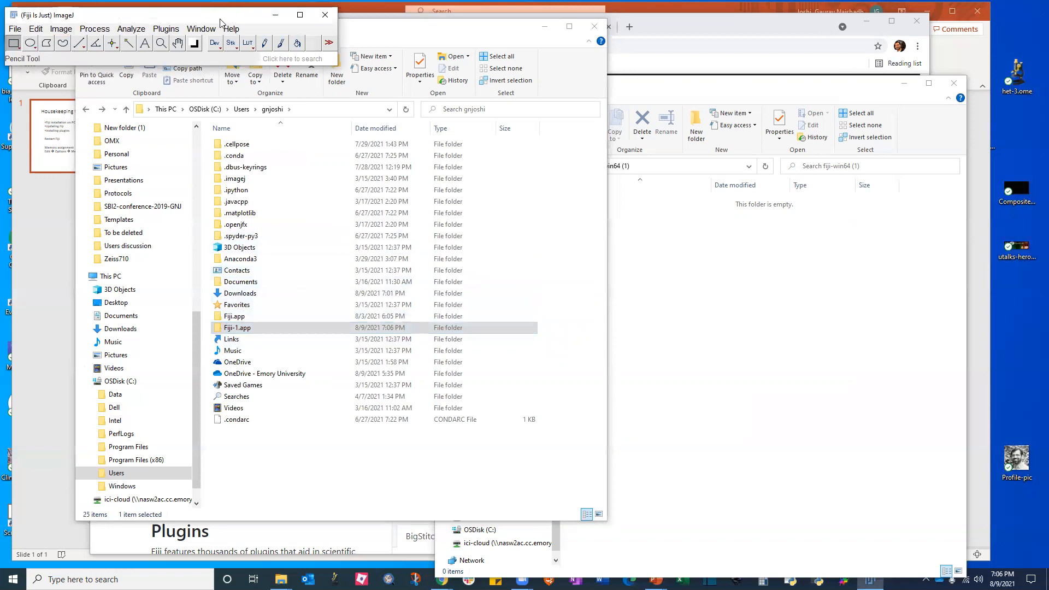
# - Look for the StarDist entry among the installed ImageJ plugins, moving the ImageJ window clear of the folder list
pyautogui.moveTo(220, 22); pyautogui.dragTo(465, 51)
pyautogui.click(411, 57)
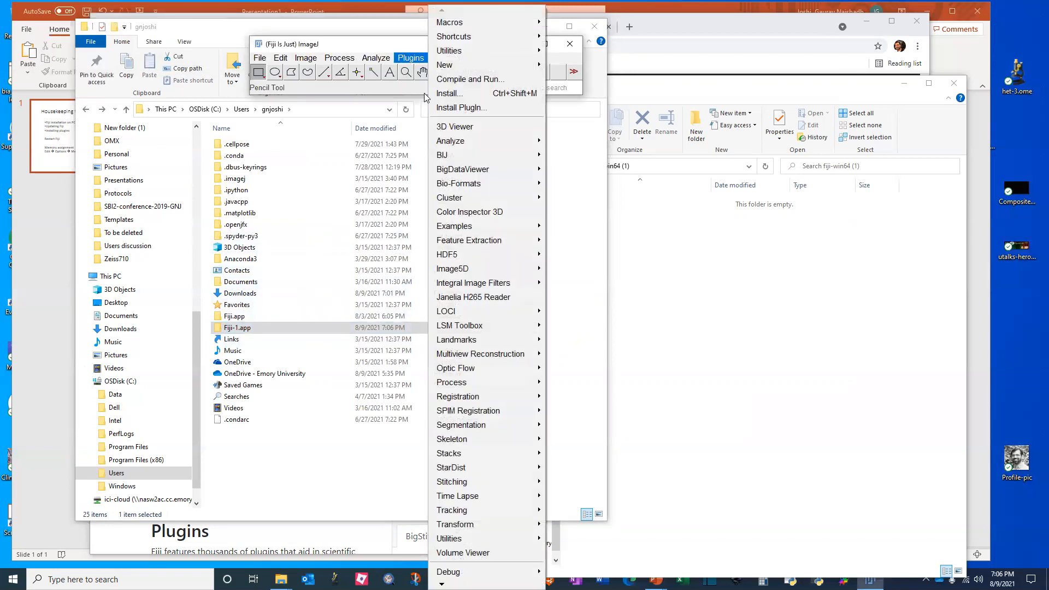
pyautogui.moveTo(491, 470)
pyautogui.moveTo(339, 45); pyautogui.dragTo(570, 58)
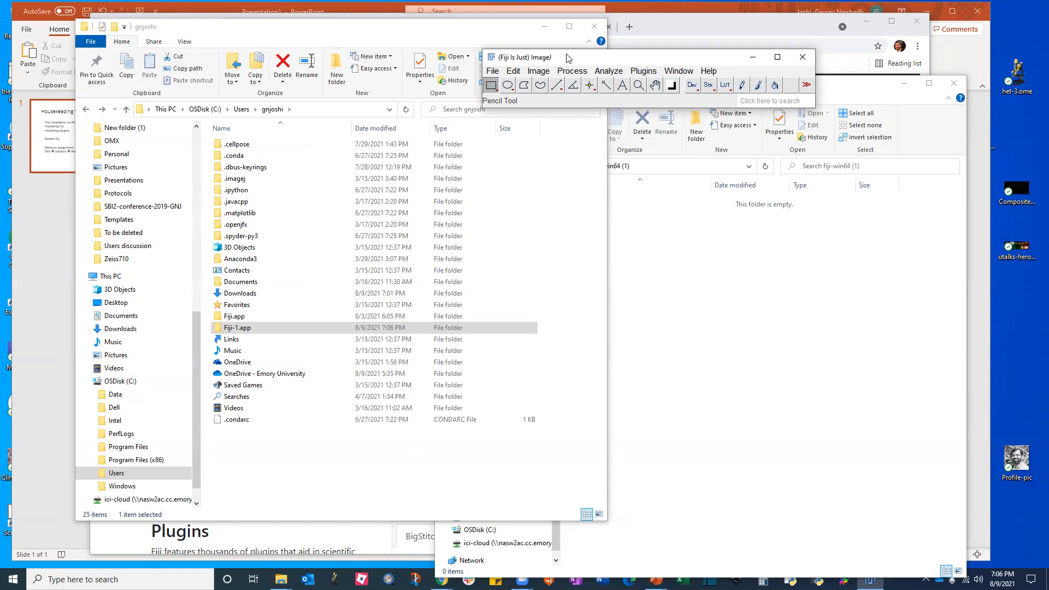
pyautogui.moveTo(568, 57); pyautogui.dragTo(567, 48)
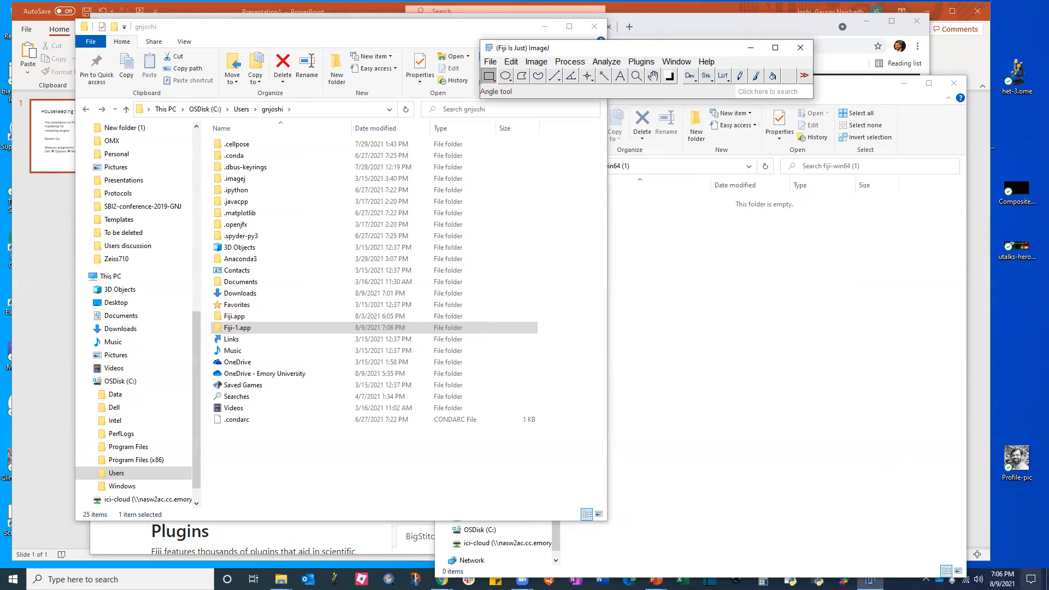
# - Turn on tablet mode in the Windows action center and expand its quick actions
pyautogui.click(1031, 580)
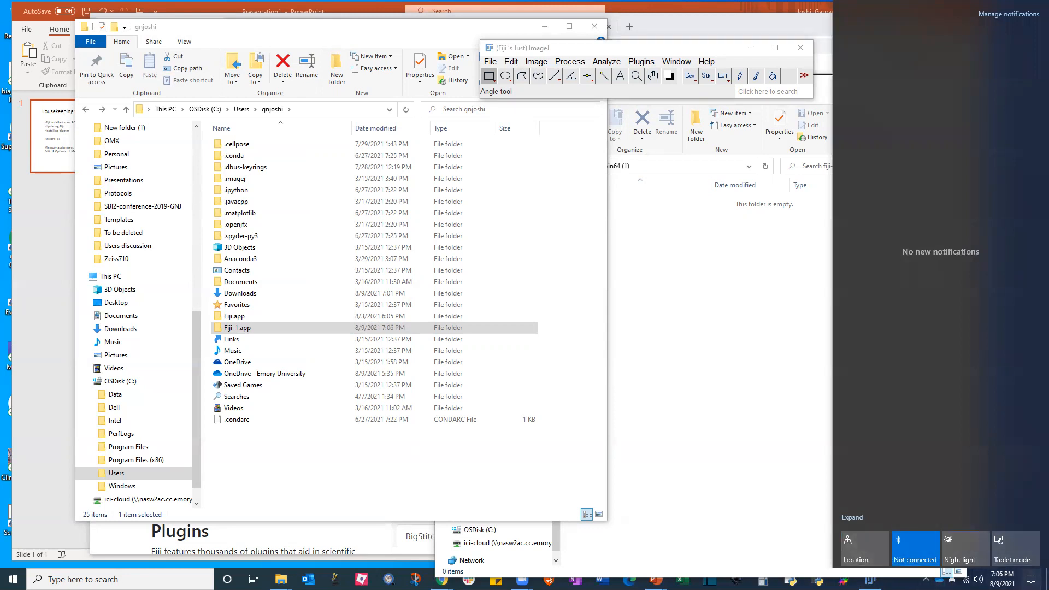
pyautogui.click(1032, 579)
pyautogui.click(1031, 579)
pyautogui.click(925, 579)
pyautogui.click(926, 579)
pyautogui.click(1031, 580)
pyautogui.click(1028, 546)
pyautogui.click(860, 520)
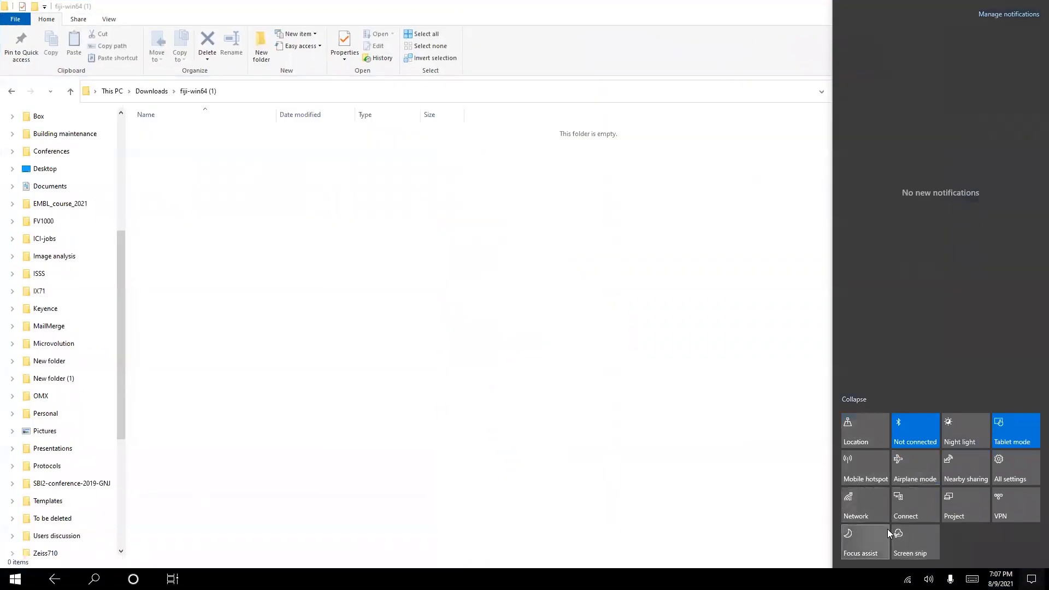
# - Examine the processor and installed RAM on the About page of the Windows system settings, and return to the settings home
pyautogui.click(1007, 467)
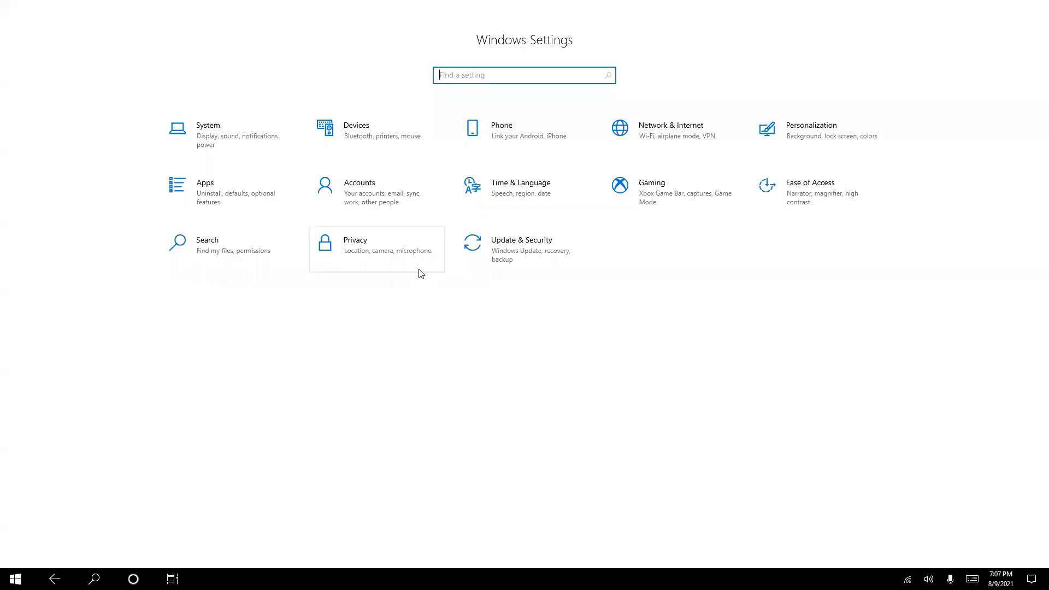
pyautogui.click(256, 138)
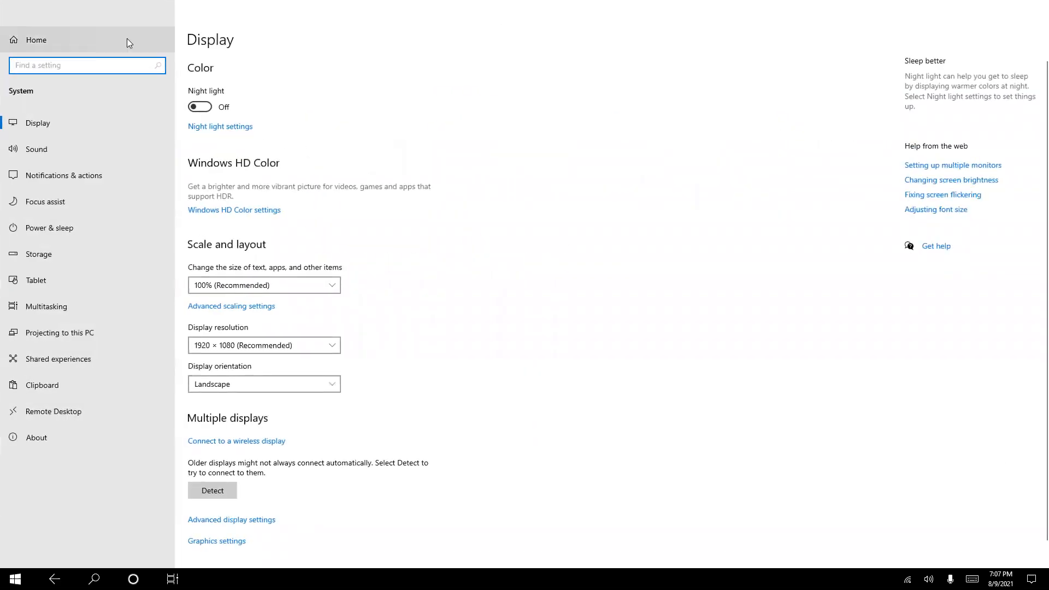
pyautogui.click(33, 436)
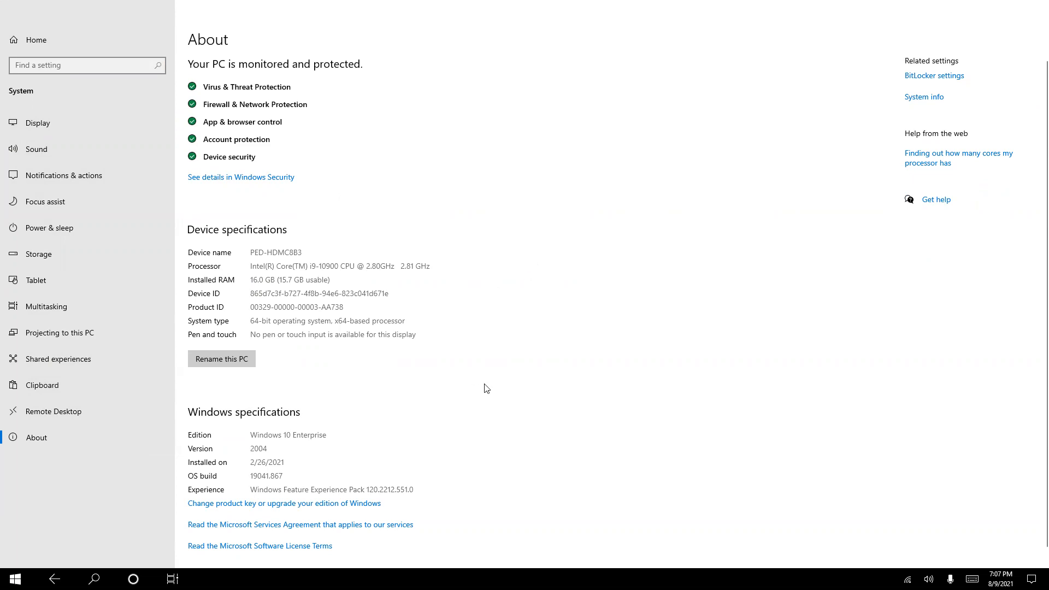
pyautogui.click(54, 580)
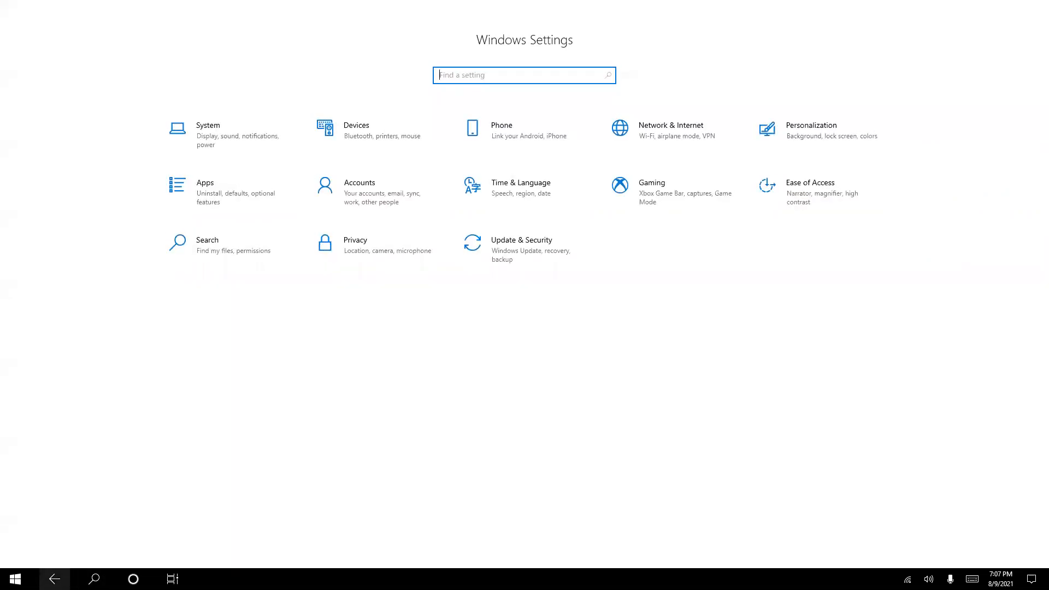
# - Leave the Windows settings home, turn off tablet mode in the action center and close the Settings window
pyautogui.click(55, 579)
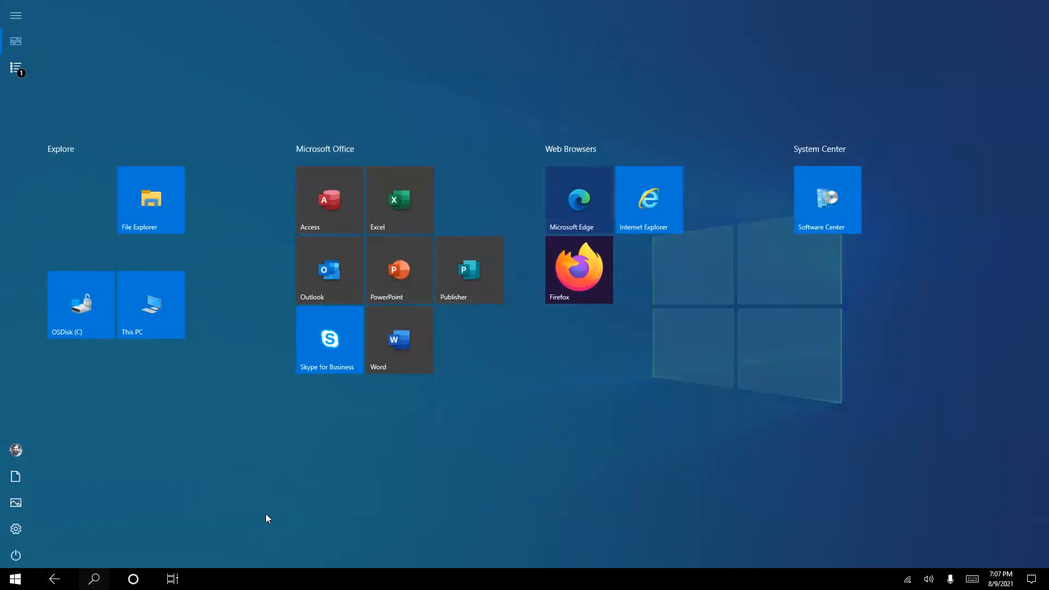
pyautogui.click(55, 579)
pyautogui.click(1032, 580)
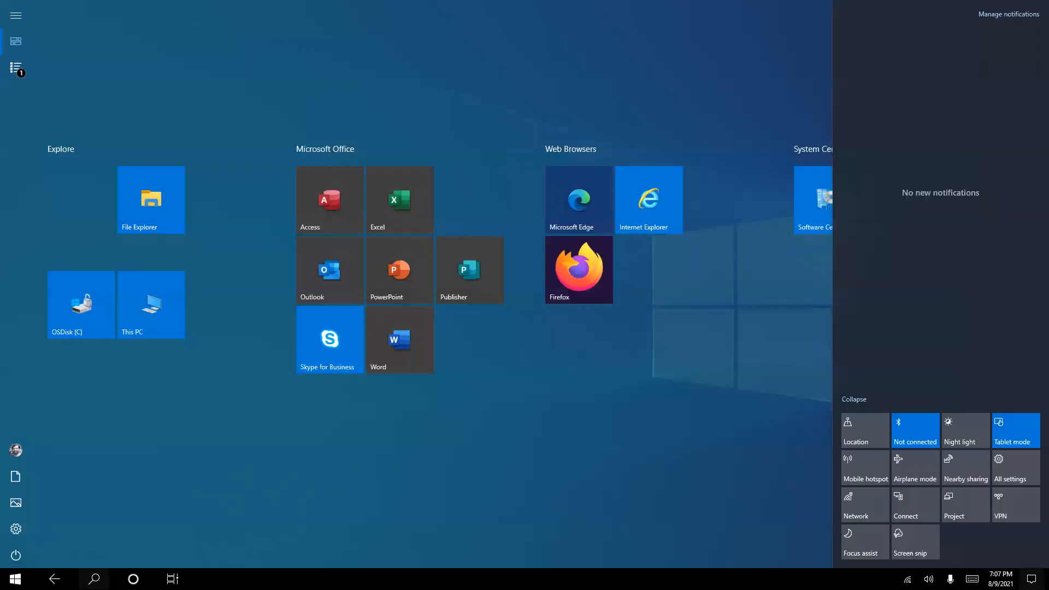
pyautogui.click(1009, 422)
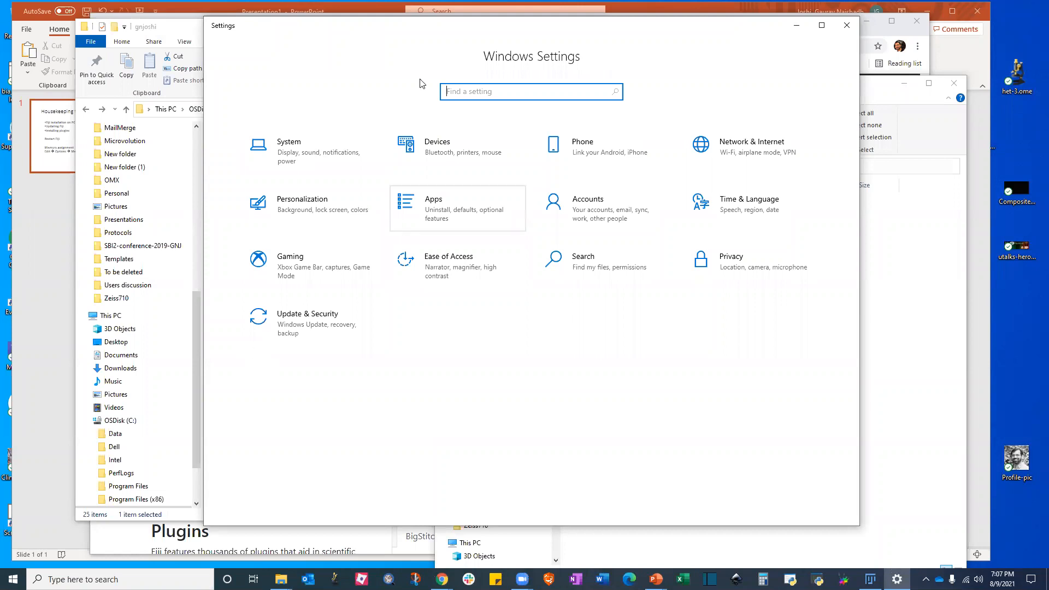
pyautogui.click(847, 25)
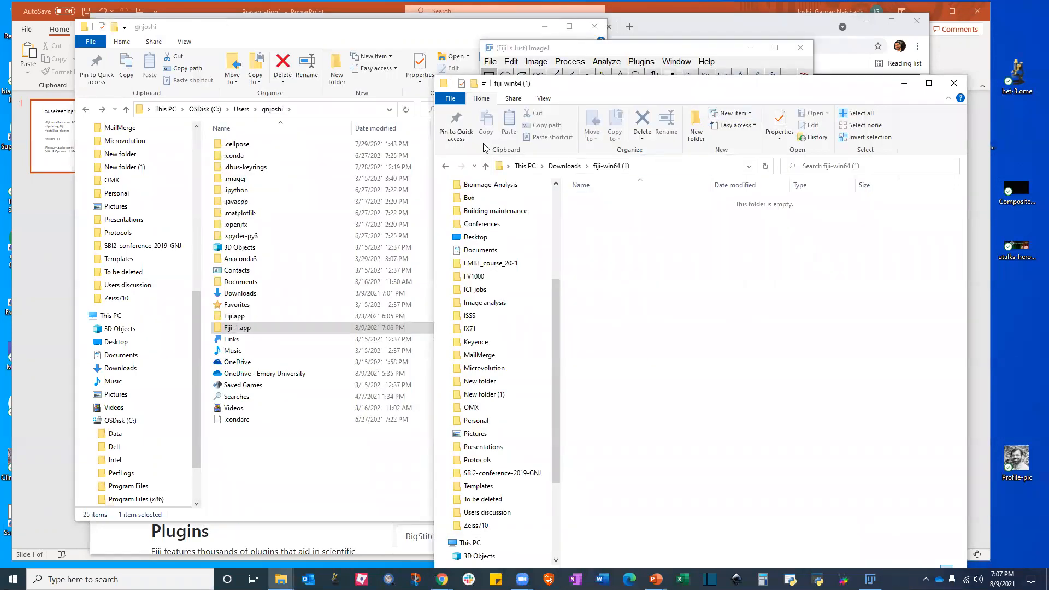
# - Bring the ImageJ window forward, open its Memory & Threads options and accept the maximum memory and parallel threads settings
pyautogui.click(656, 581)
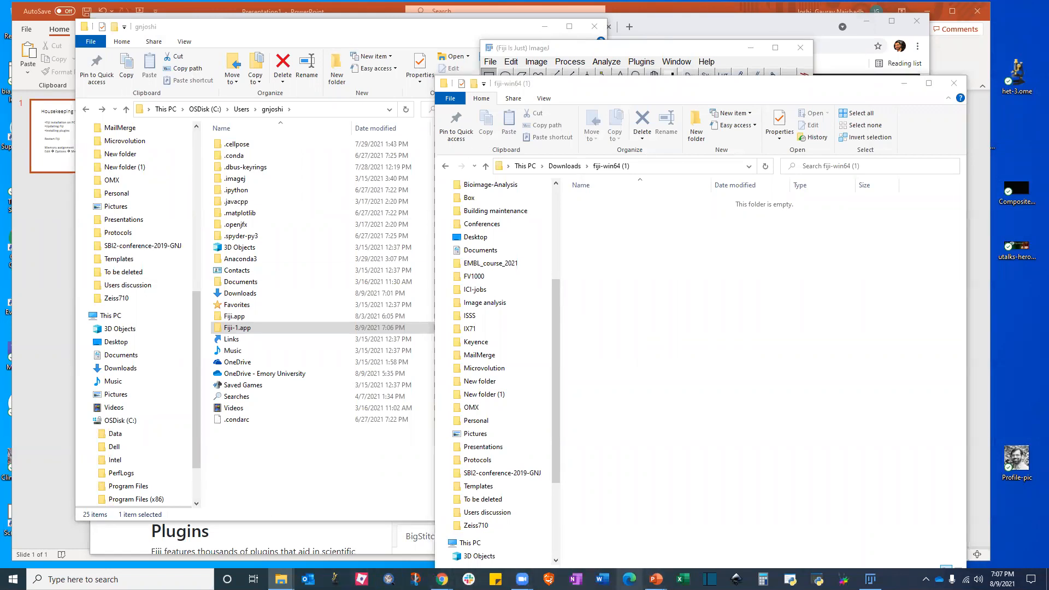
pyautogui.click(871, 579)
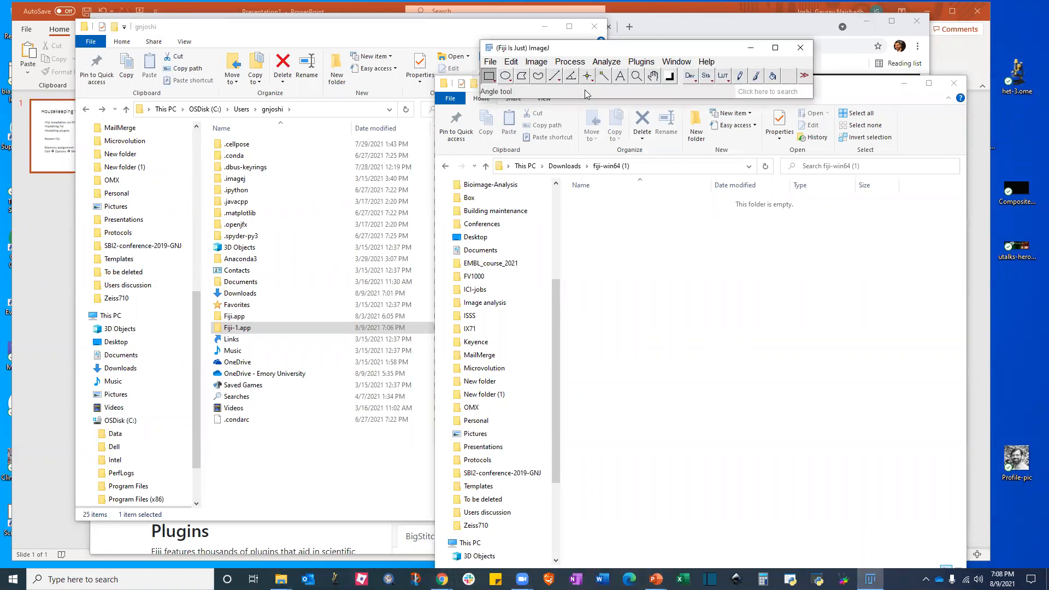
pyautogui.moveTo(417, 36); pyautogui.dragTo(418, 36)
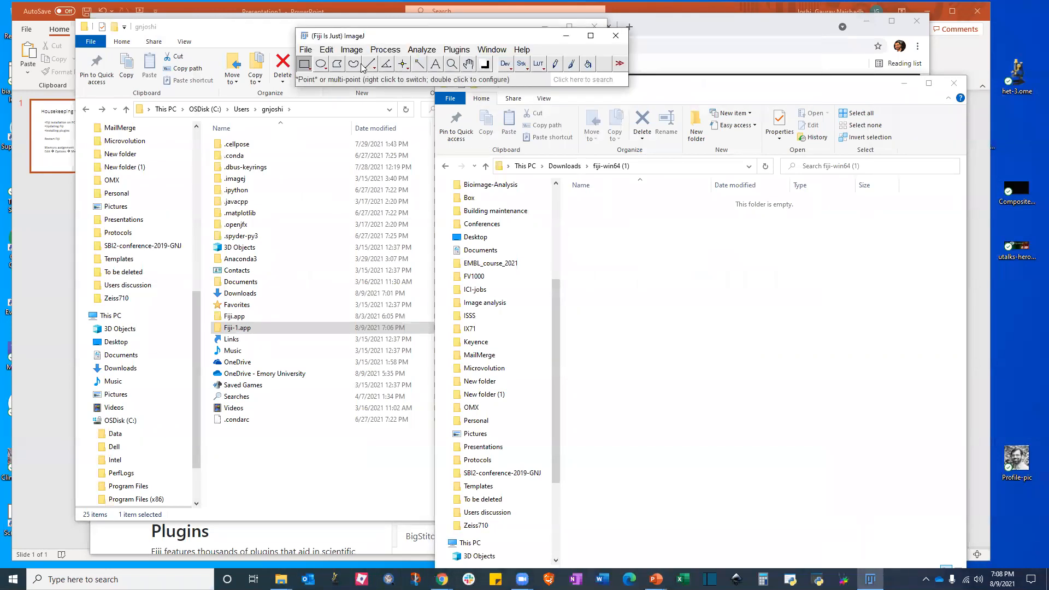
pyautogui.click(327, 49)
pyautogui.moveTo(339, 249)
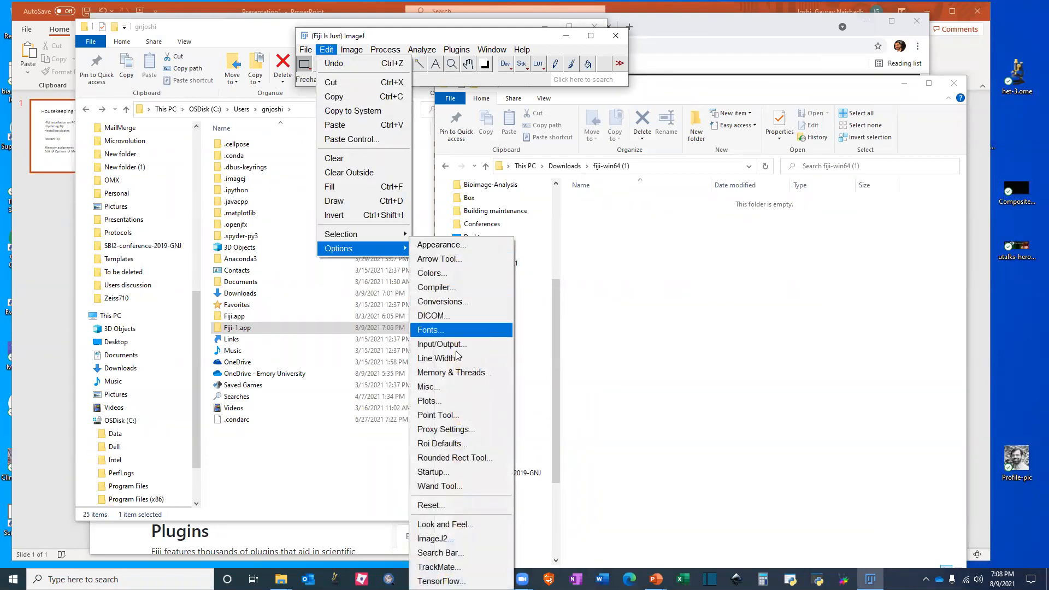
pyautogui.click(458, 372)
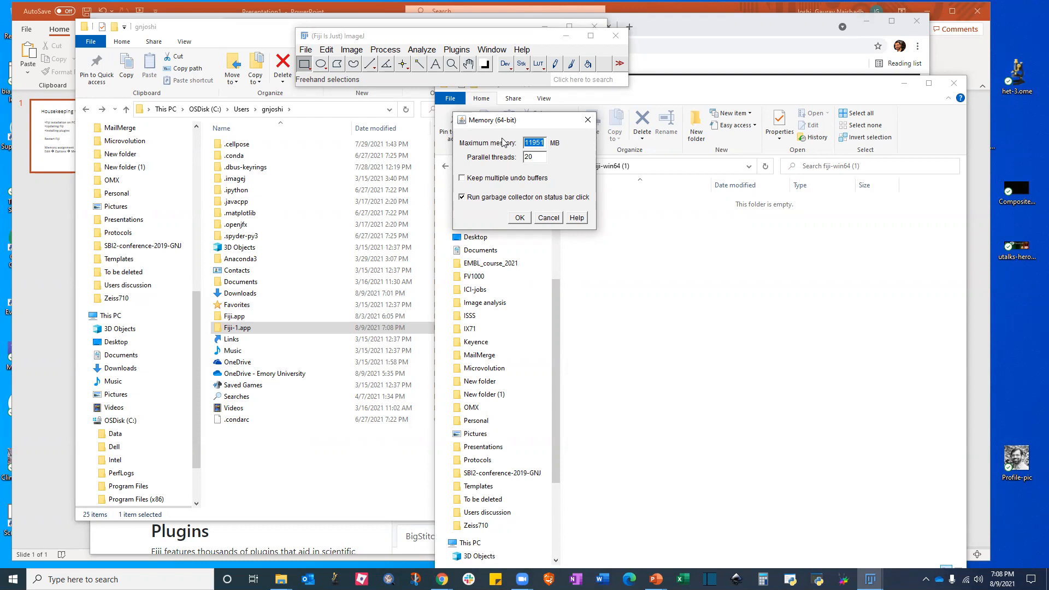
pyautogui.click(518, 218)
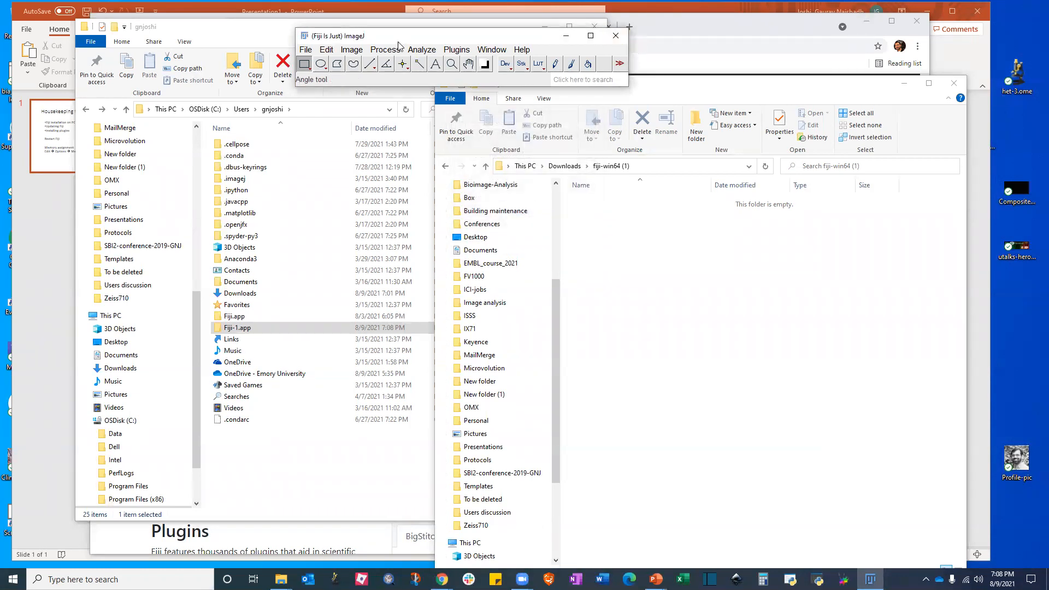
# - Close ImageJ and minimize the fiji-win64 (1) folder window
pyautogui.moveTo(398, 45); pyautogui.dragTo(403, 147)
pyautogui.click(615, 145)
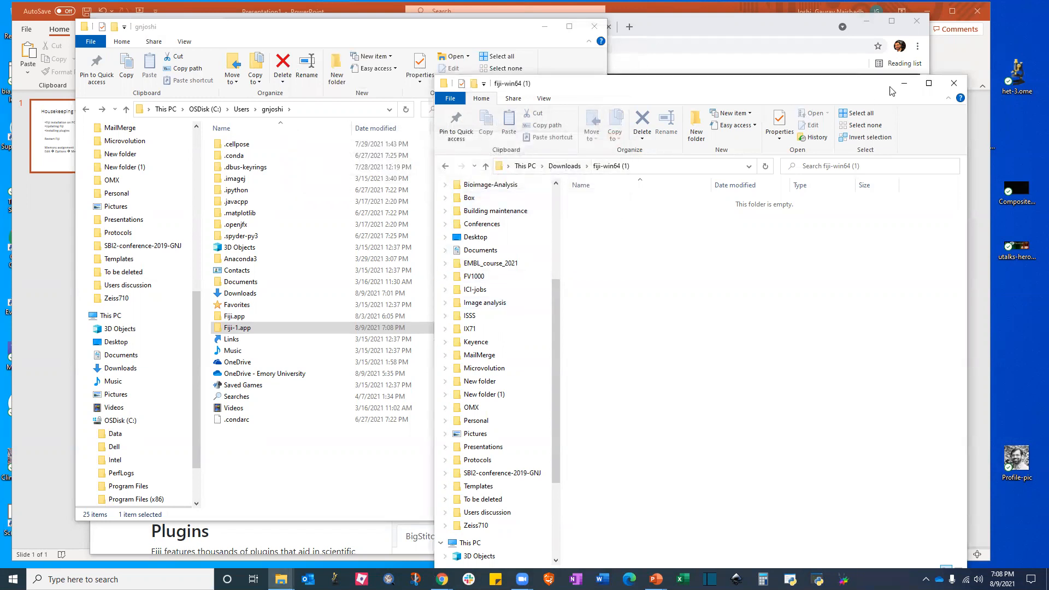
pyautogui.click(904, 87)
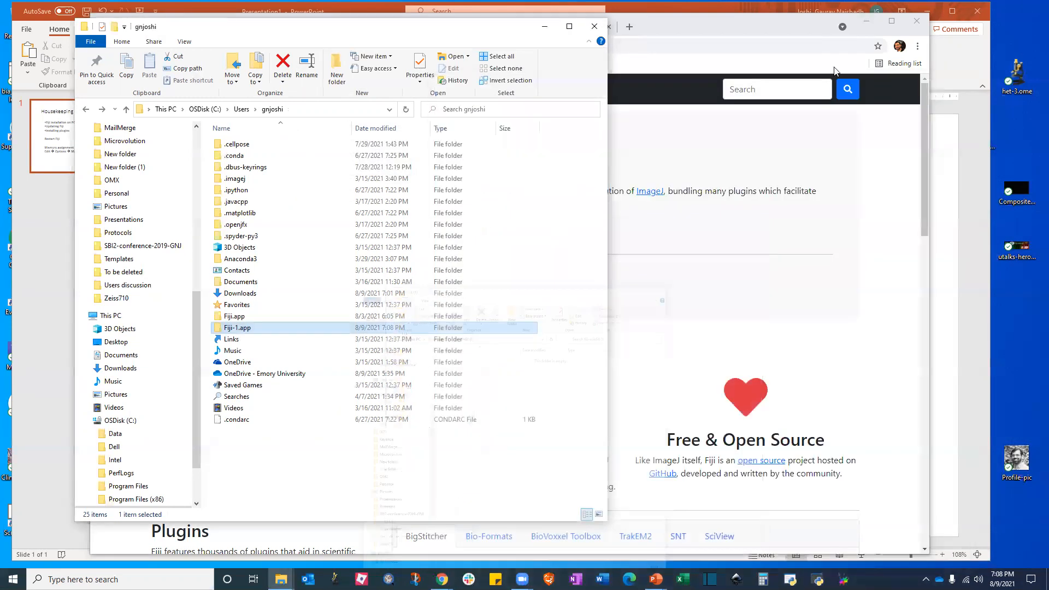
# - Switch to the Zoom meeting window
pyautogui.click(522, 579)
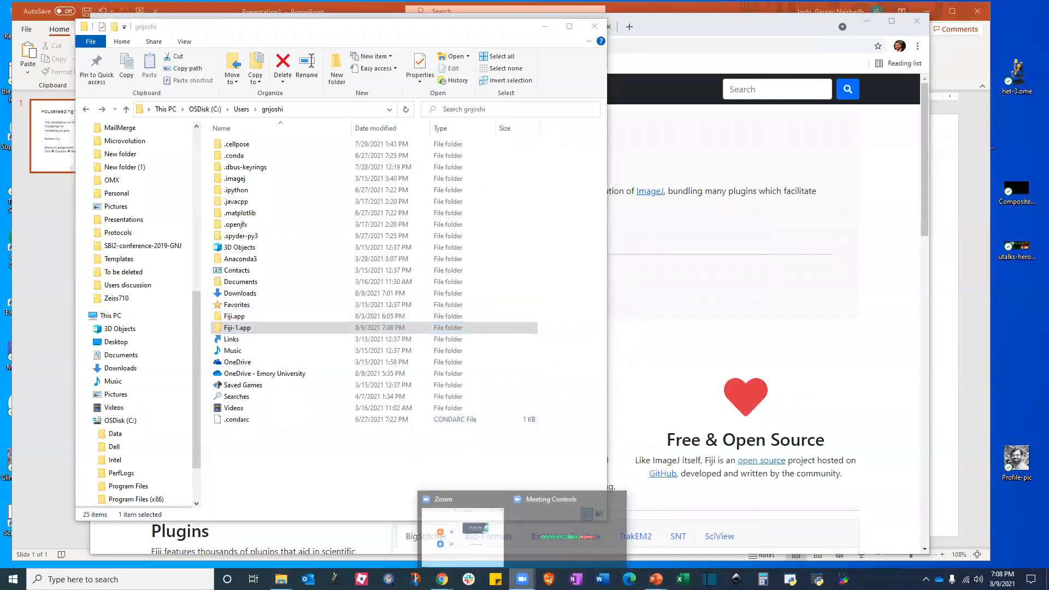
pyautogui.click(487, 547)
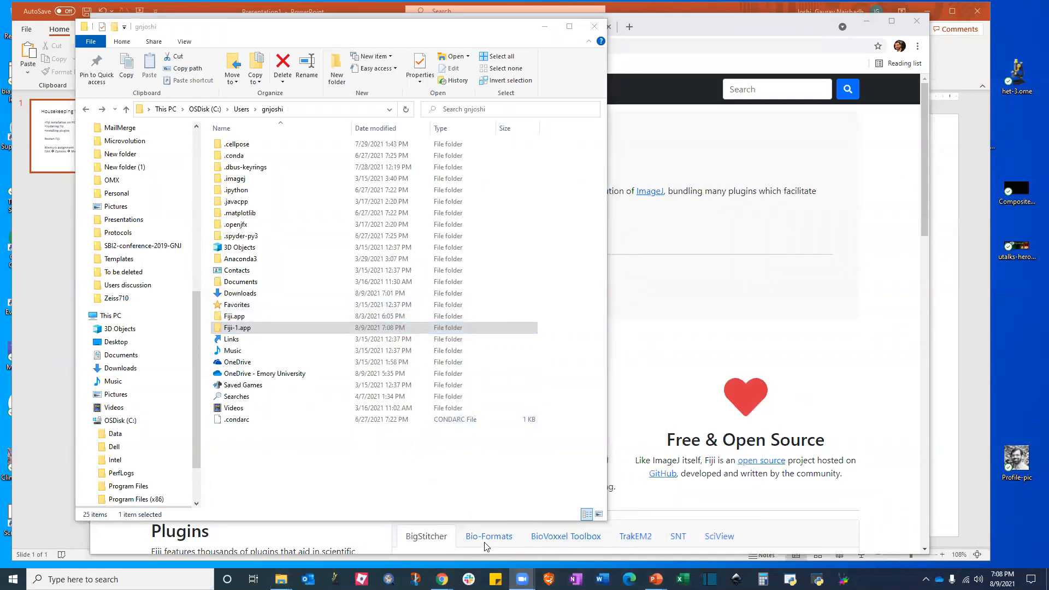